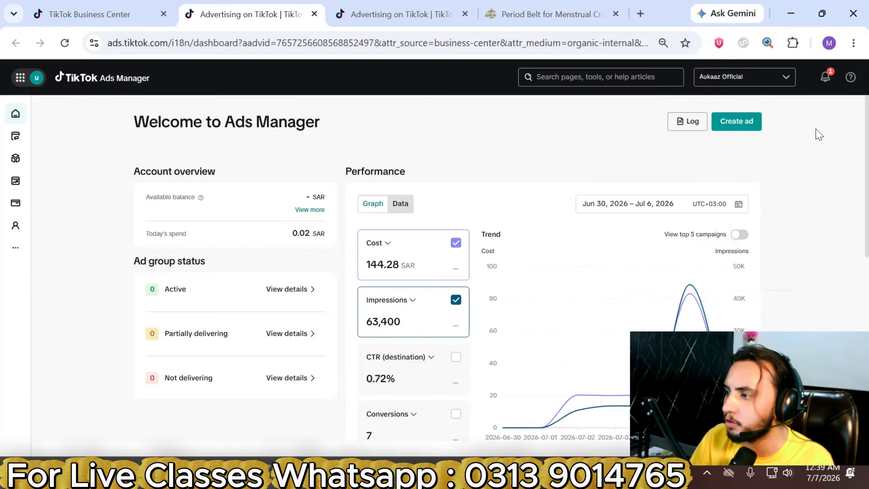
# Start creating a new ad campaign and choose Sales as its advertising objective
pyautogui.click(737, 126)
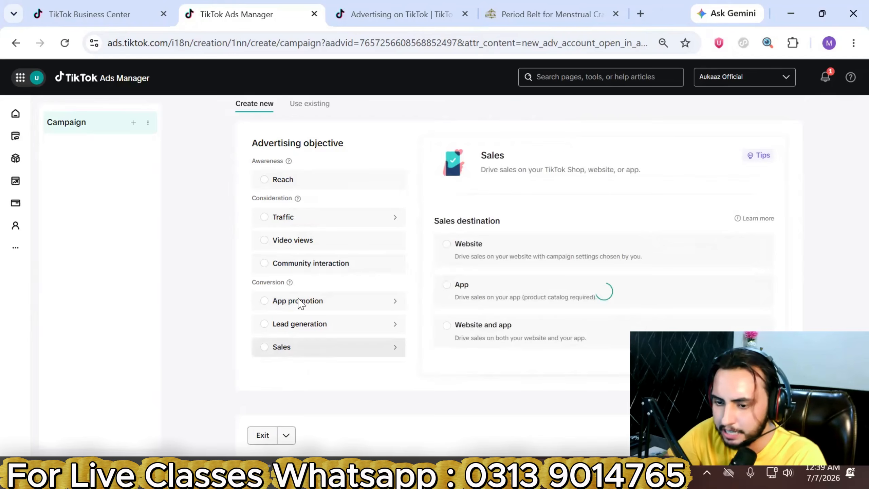
pyautogui.click(262, 348)
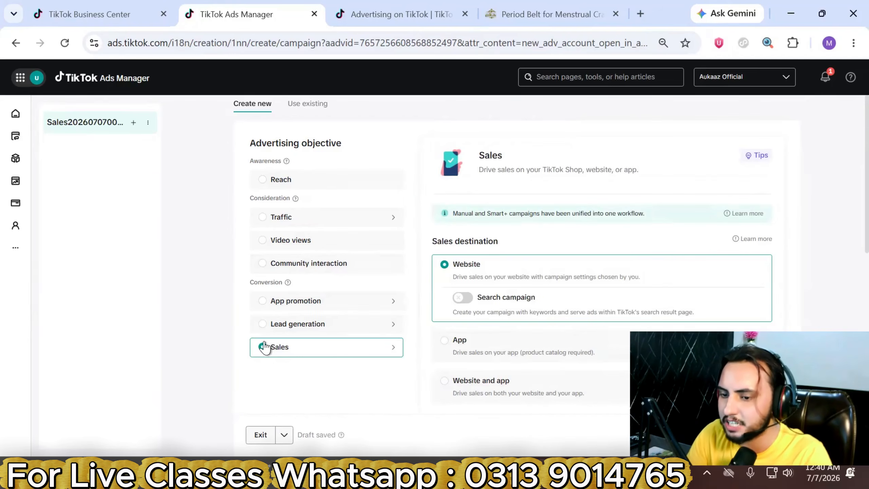
pyautogui.scroll(-1, 395, 336)
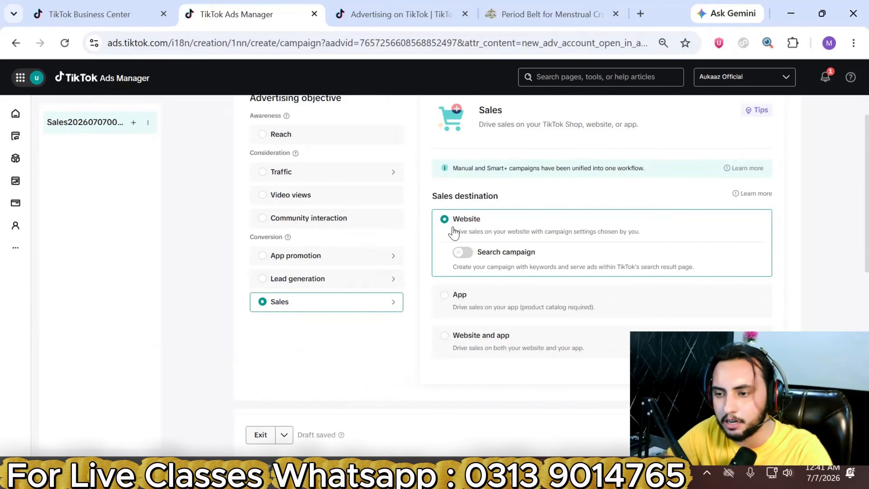
# Turn off the Catalog campaign option under the product source
pyautogui.scroll(-2, 469, 235)
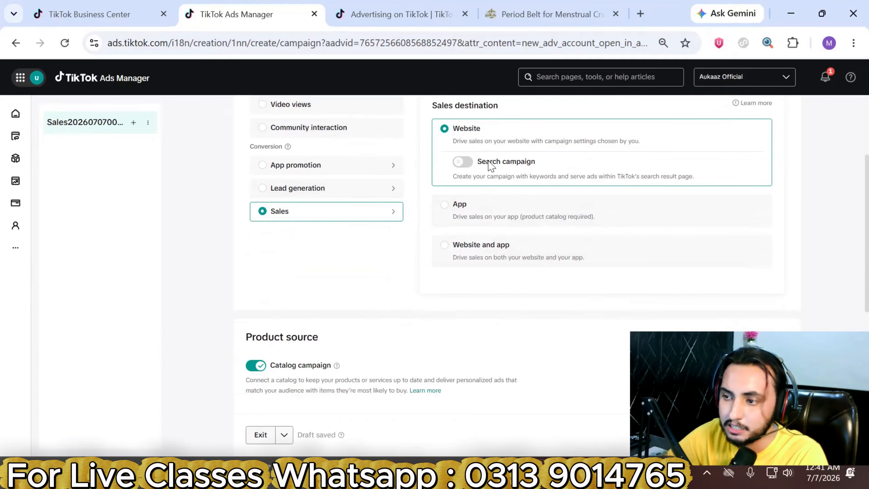
pyautogui.scroll(-3, 495, 167)
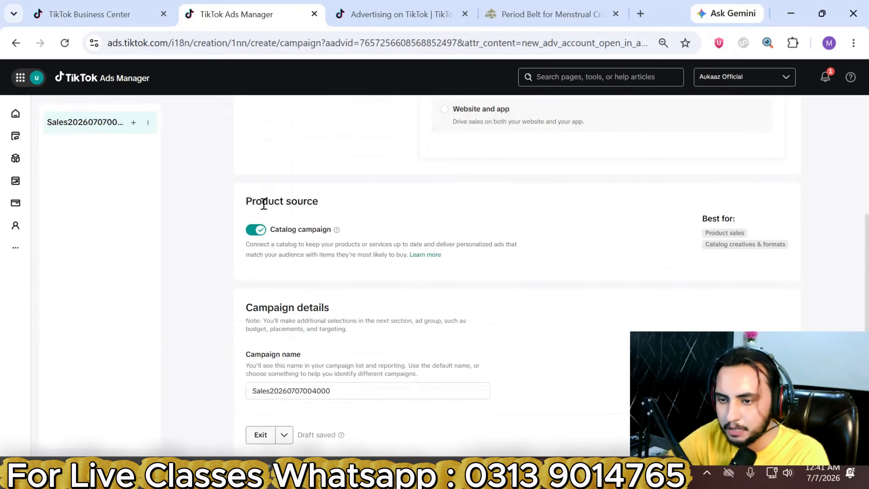
pyautogui.click(255, 236)
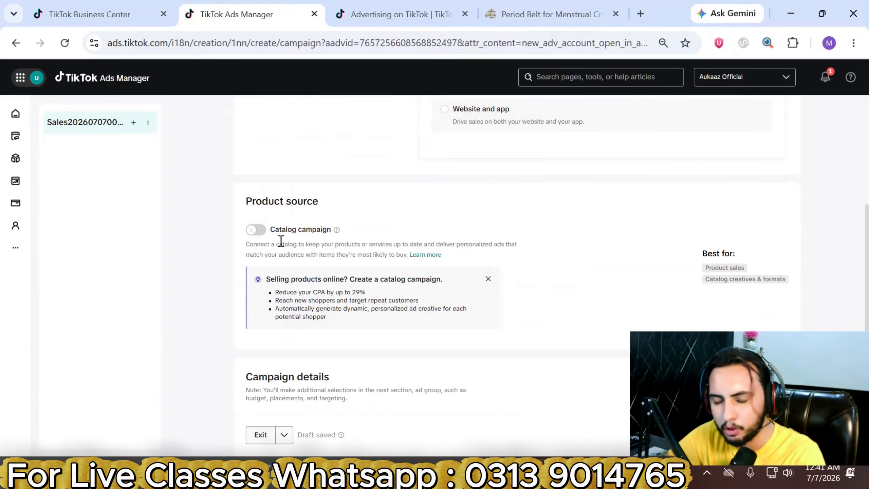
# Name the campaign "Belt BR 1ST" in the campaign details
pyautogui.scroll(-3, 354, 254)
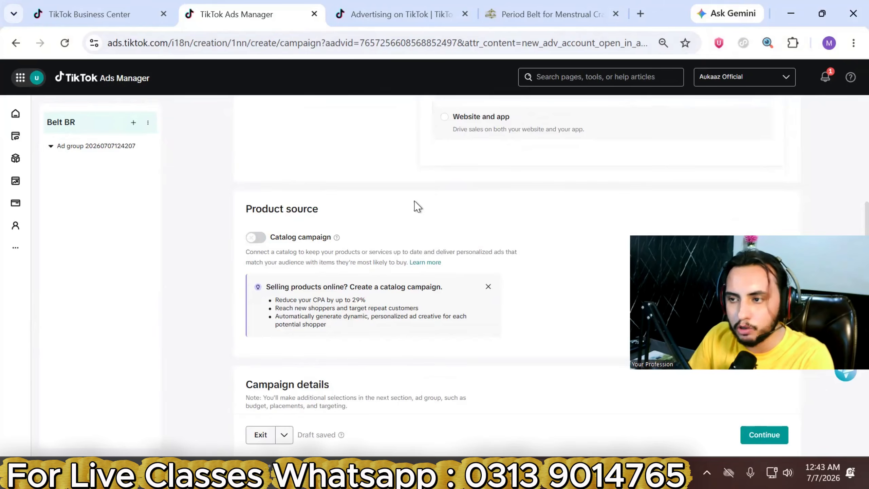
pyautogui.scroll(2, 409, 310)
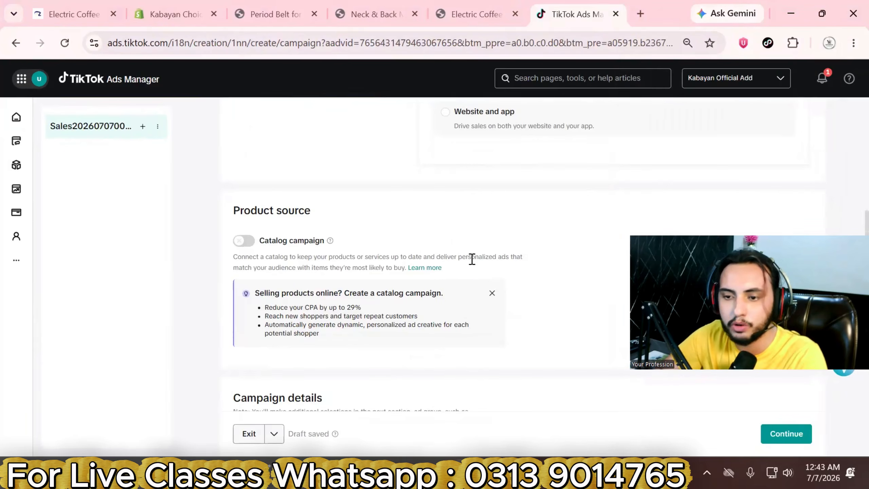
pyautogui.scroll(1, 459, 249)
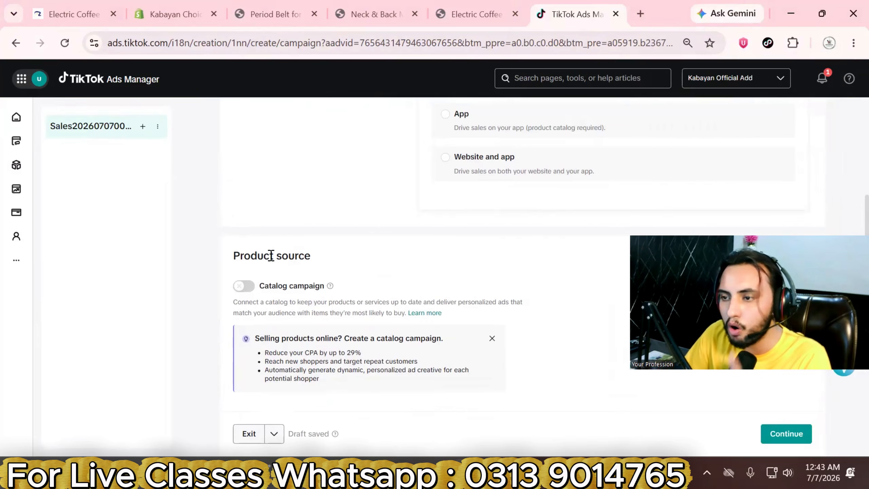
pyautogui.scroll(-2, 362, 278)
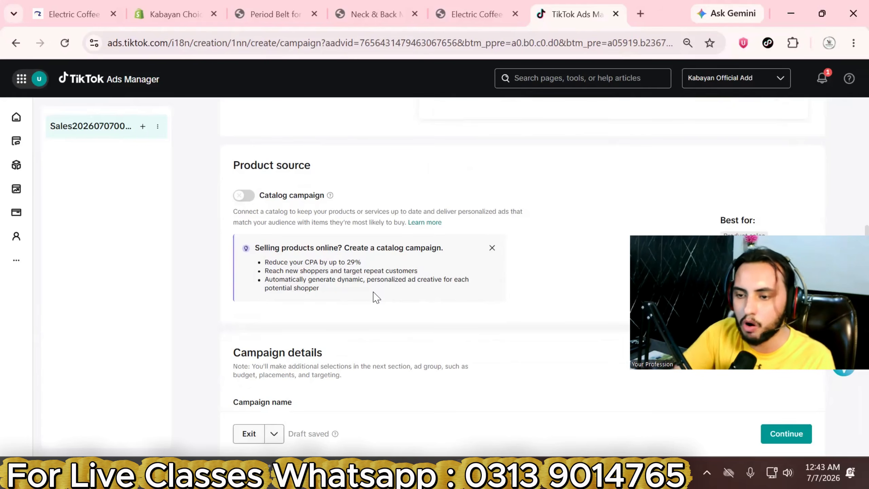
pyautogui.scroll(-5, 301, 316)
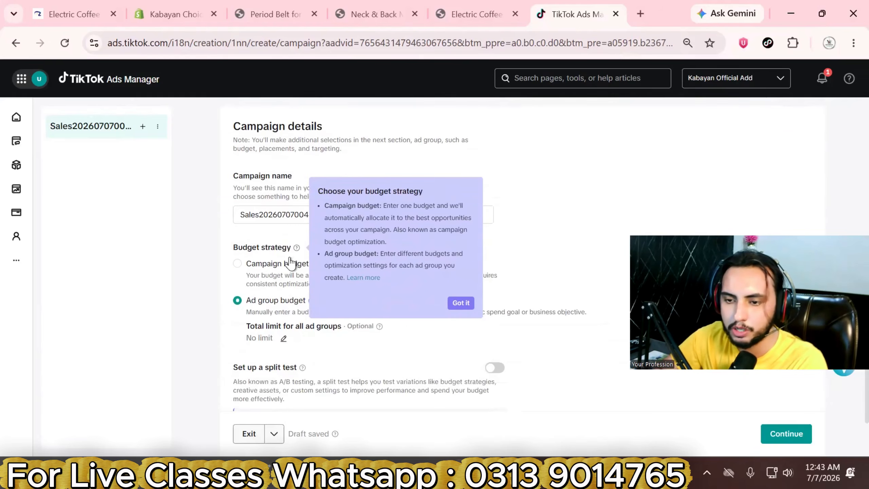
pyautogui.doubleClick(277, 215)
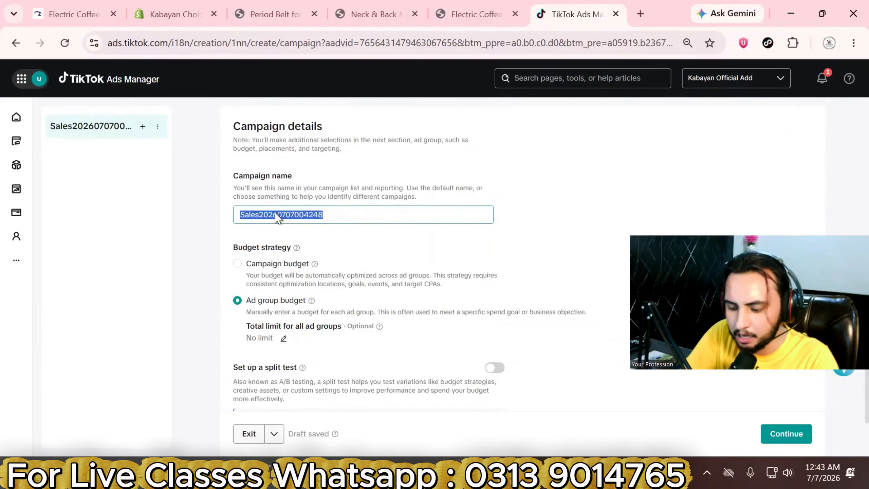
pyautogui.write('Bel')
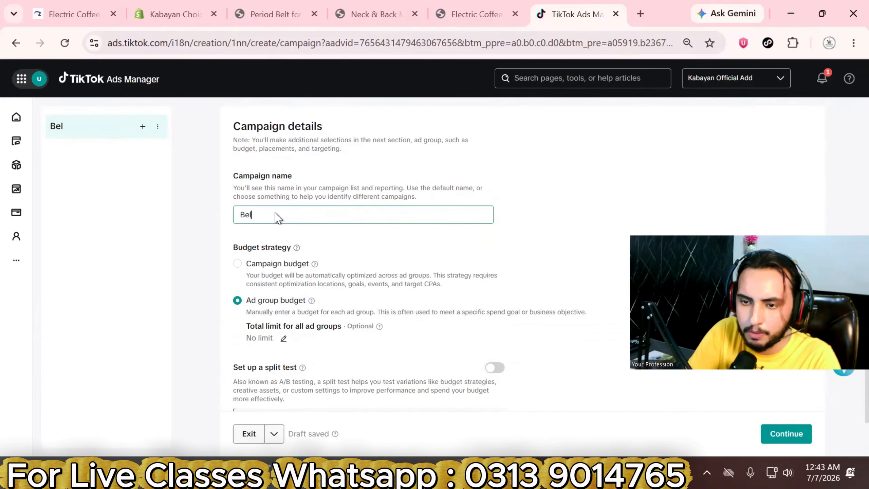
pyautogui.write('t Bro')
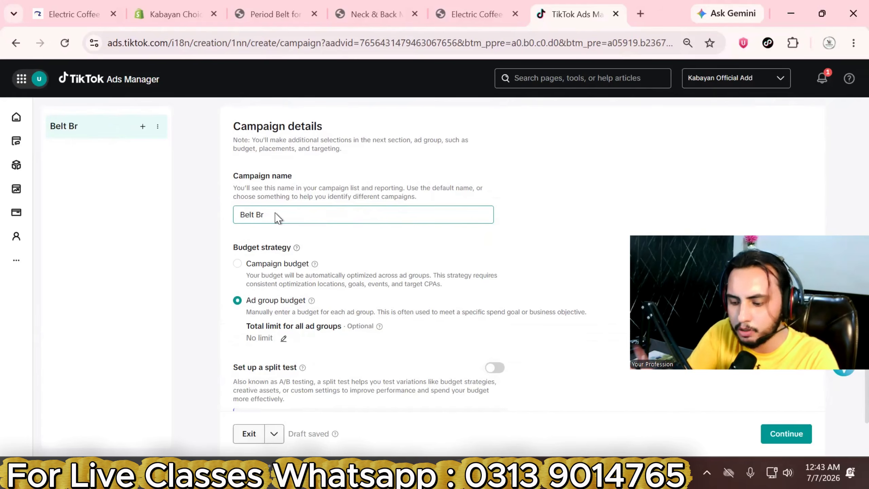
pyautogui.press('BackSpace')
pyautogui.press('BackSpace')
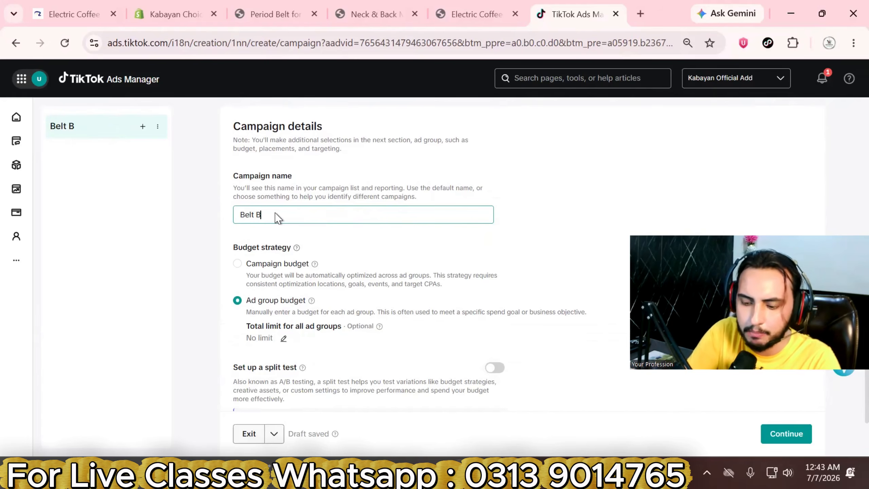
pyautogui.write('R 1ST')
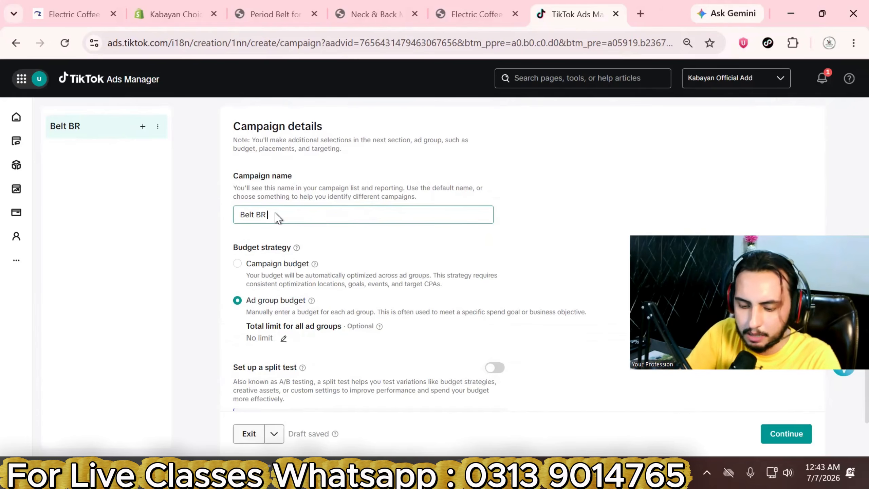
# Keep Ad group budget as the budget strategy and continue to the ad group settings
pyautogui.scroll(-3, 263, 233)
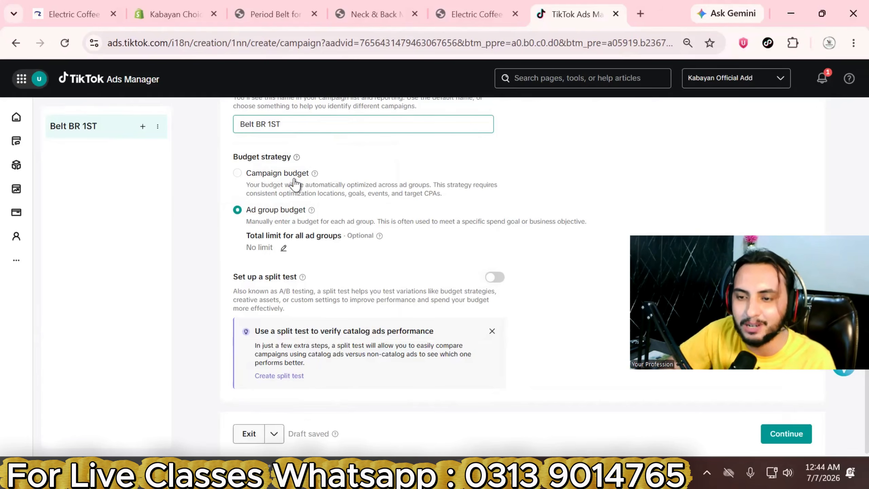
pyautogui.scroll(-1, 362, 251)
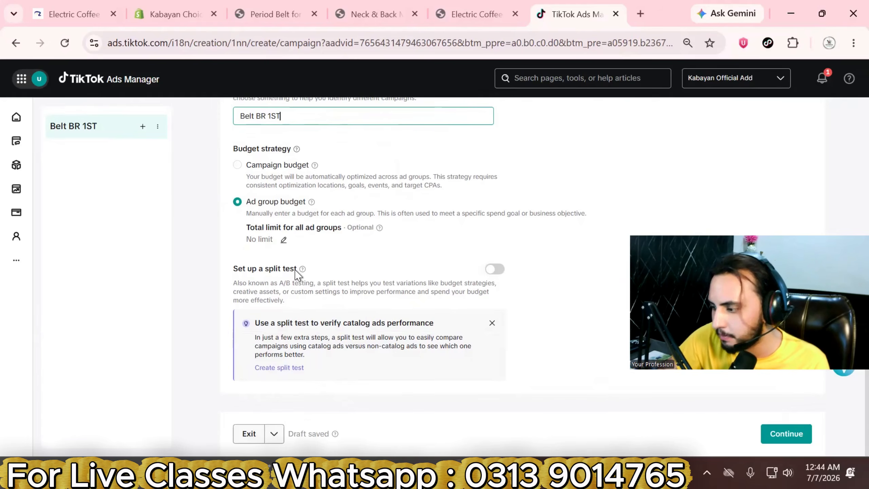
pyautogui.click(775, 428)
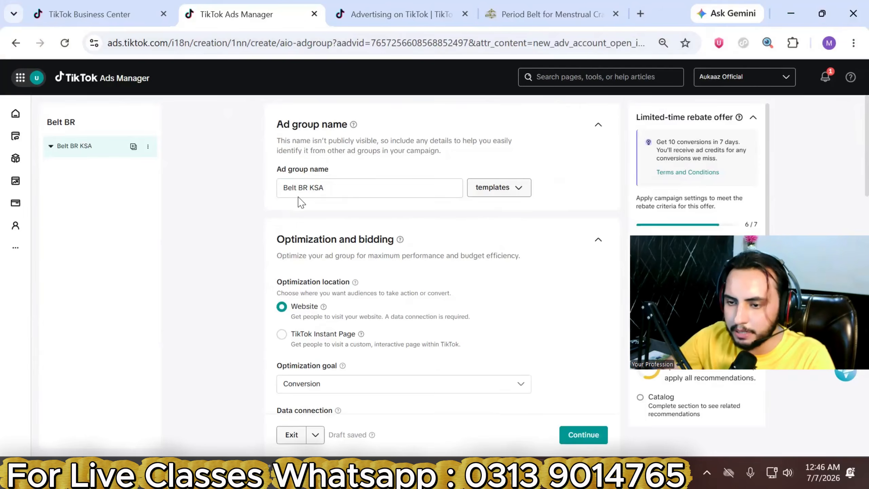
# Choose Conversion as the ad group's optimization goal and the TikTok Pixel for Shopify as its data connection
pyautogui.scroll(-4, 308, 212)
pyautogui.scroll(3, 325, 228)
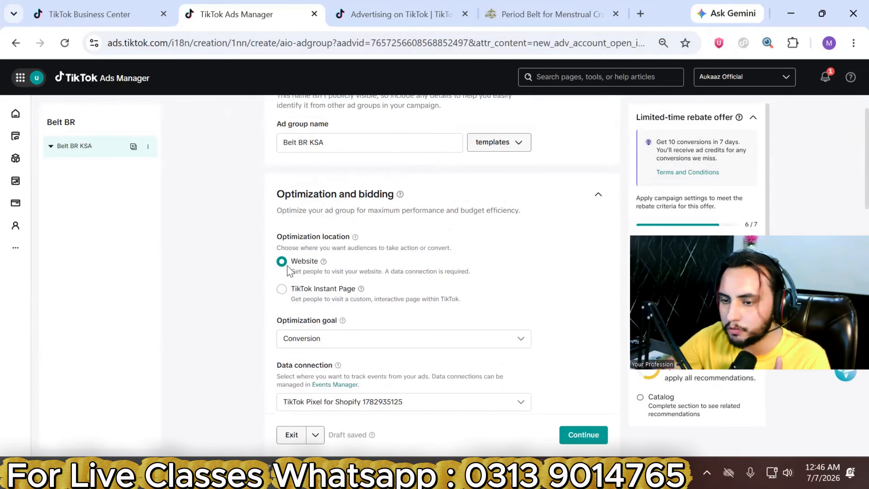
pyautogui.scroll(-2, 294, 272)
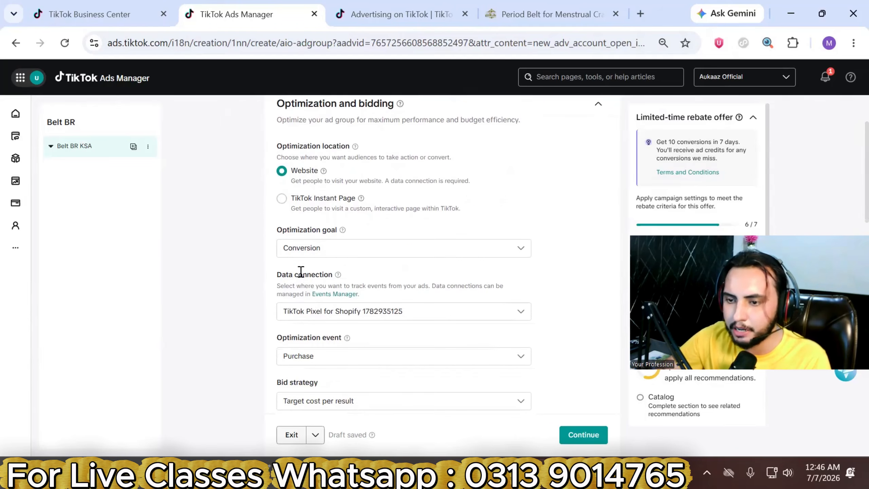
pyautogui.click(328, 252)
pyautogui.click(345, 308)
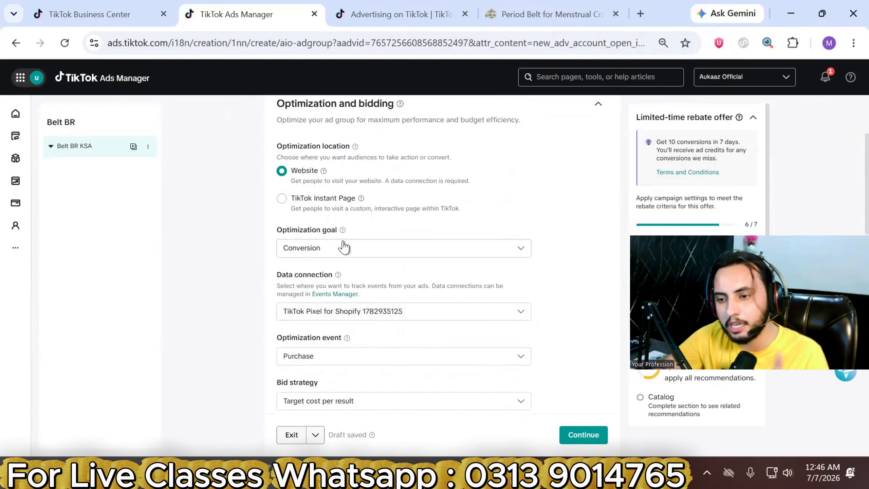
pyautogui.scroll(-1, 327, 269)
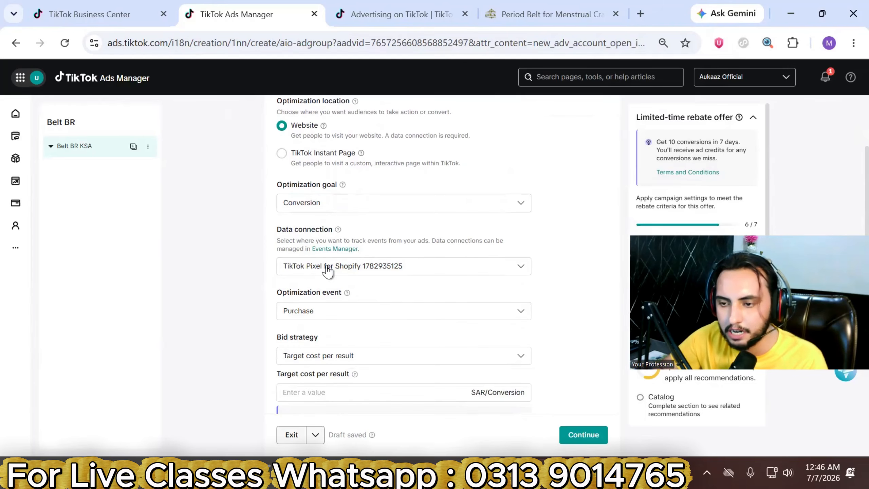
pyautogui.click(384, 271)
pyautogui.click(418, 312)
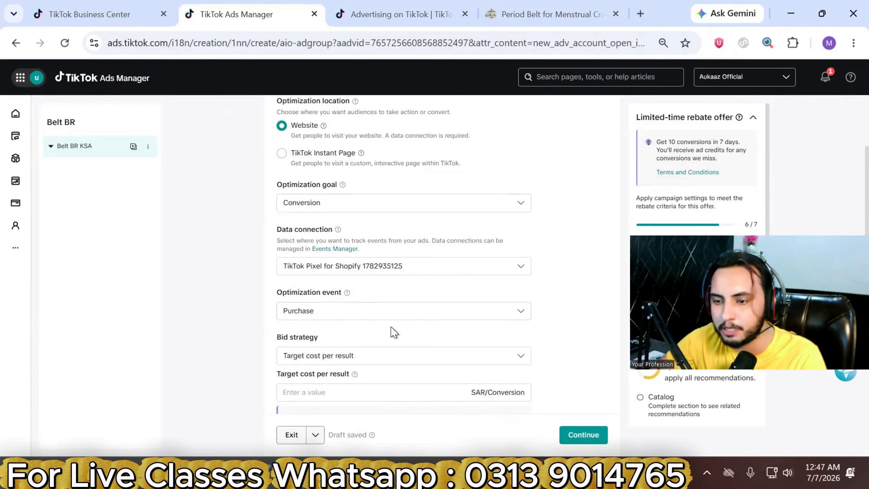
# Choose Purchase as the optimization event and set the bid strategy to Maximum results
pyautogui.scroll(-2, 390, 272)
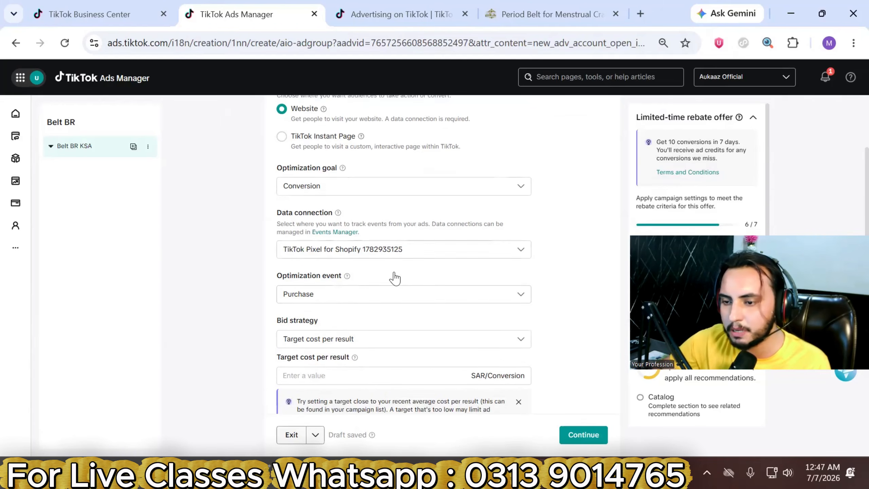
pyautogui.click(316, 272)
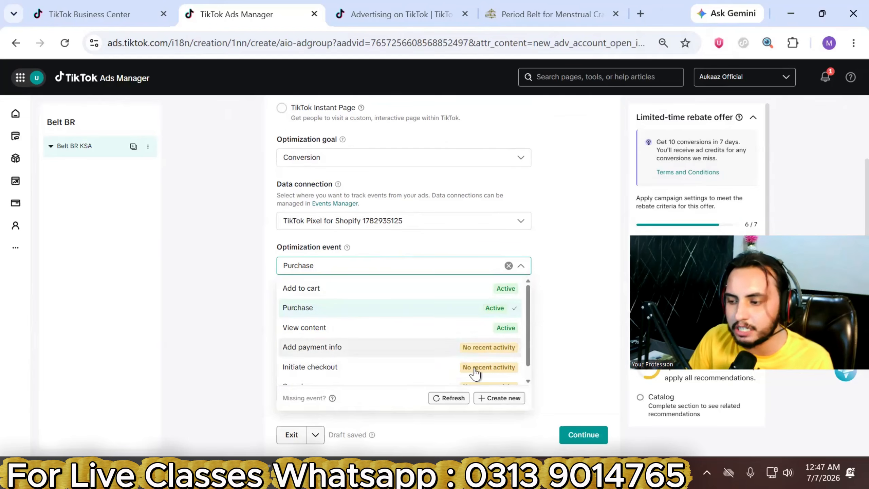
pyautogui.moveTo(479, 359)
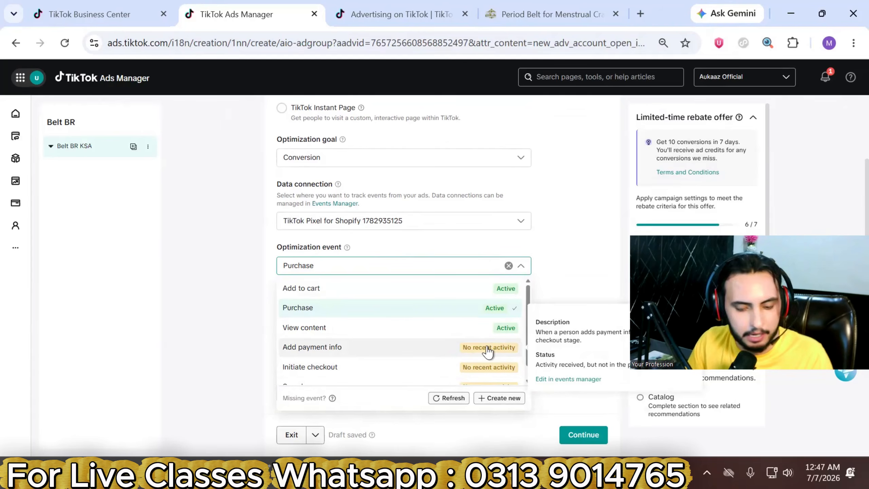
pyautogui.click(477, 305)
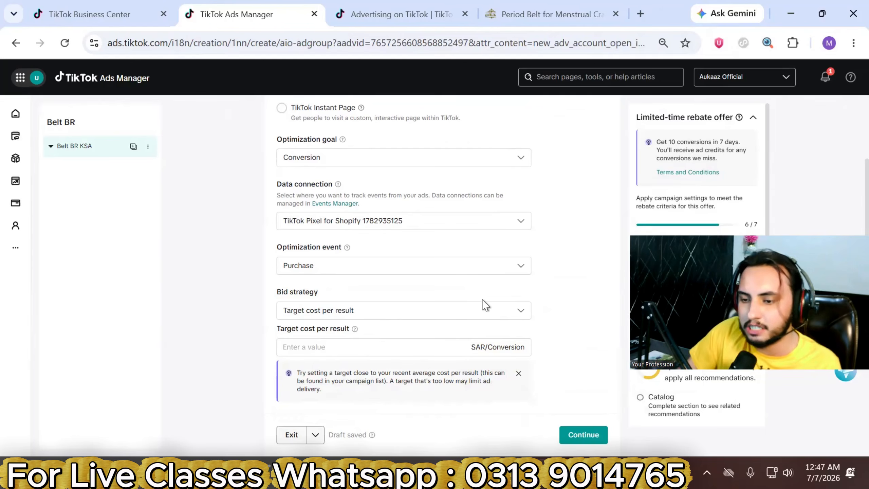
pyautogui.click(475, 316)
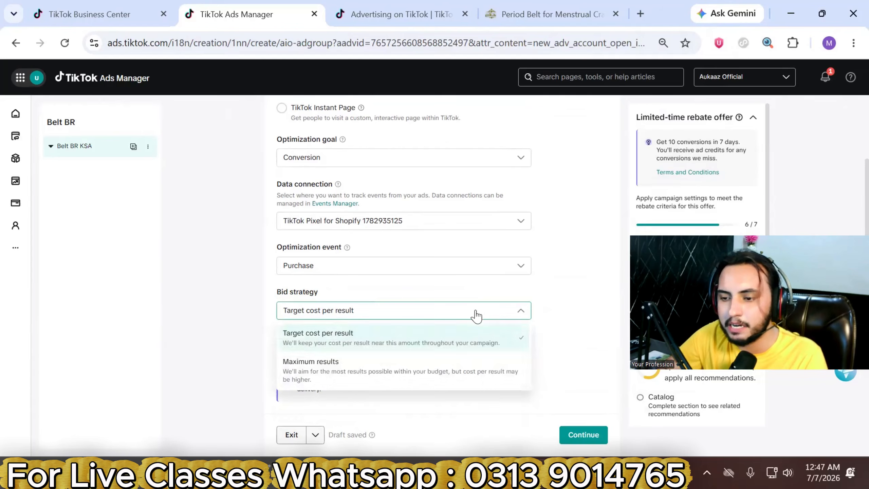
pyautogui.click(347, 368)
# Open the ad group's daily budget amount for editing
pyautogui.scroll(-3, 350, 369)
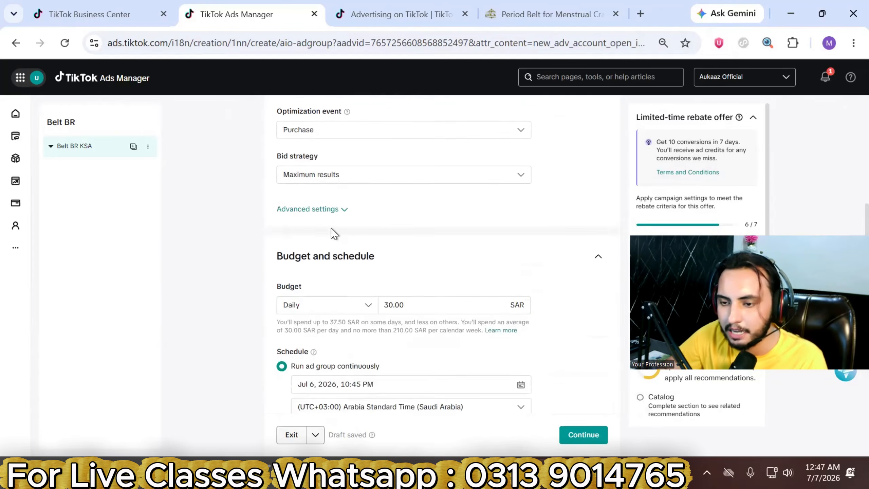
pyautogui.scroll(-2, 331, 232)
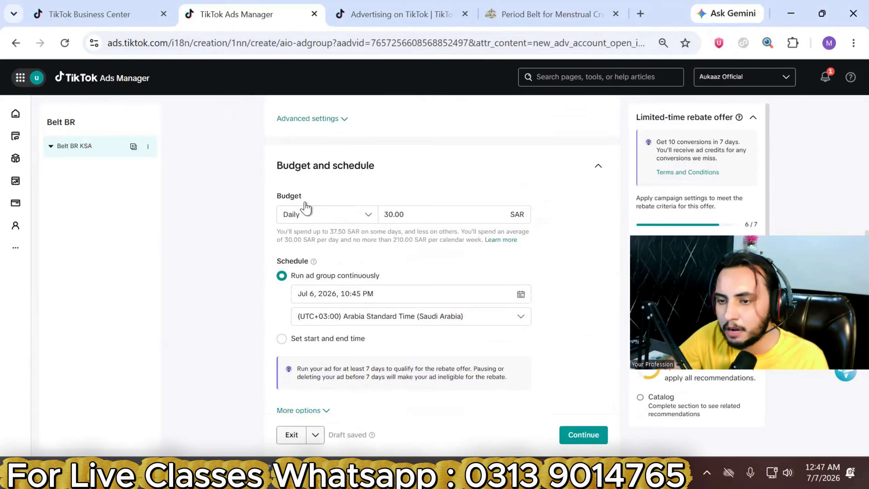
pyautogui.click(389, 214)
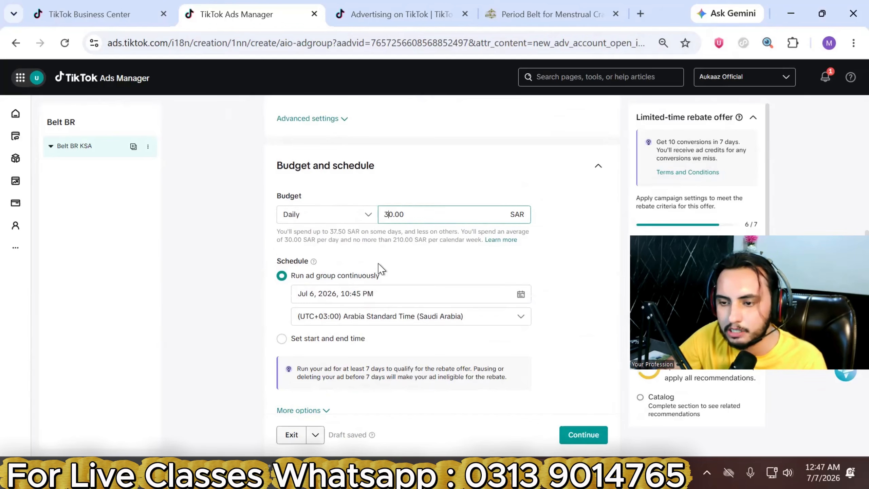
# Schedule the ad group to run continuously from Jul 7, 2026, 3:45 PM
pyautogui.scroll(-1, 381, 270)
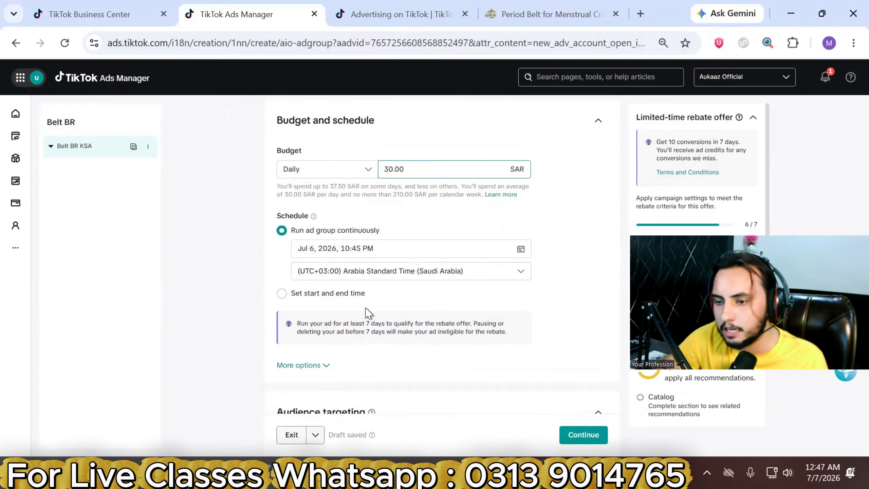
pyautogui.scroll(-2, 405, 287)
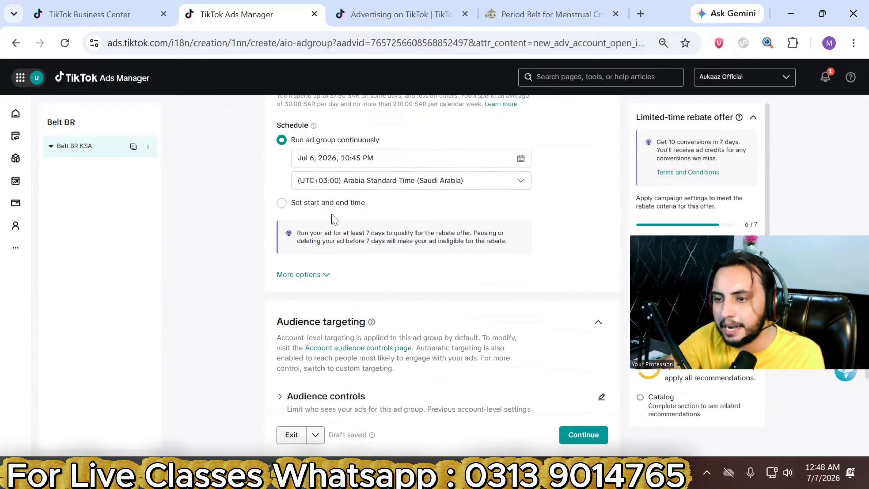
pyautogui.click(345, 155)
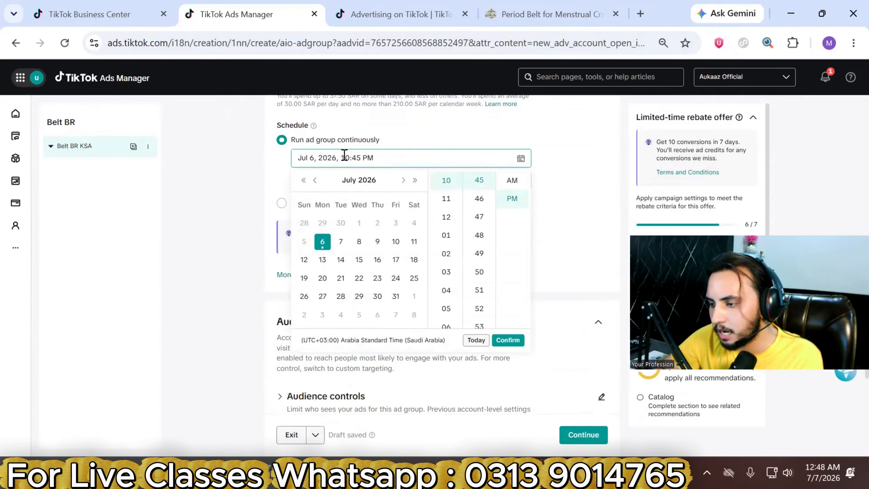
pyautogui.click(341, 241)
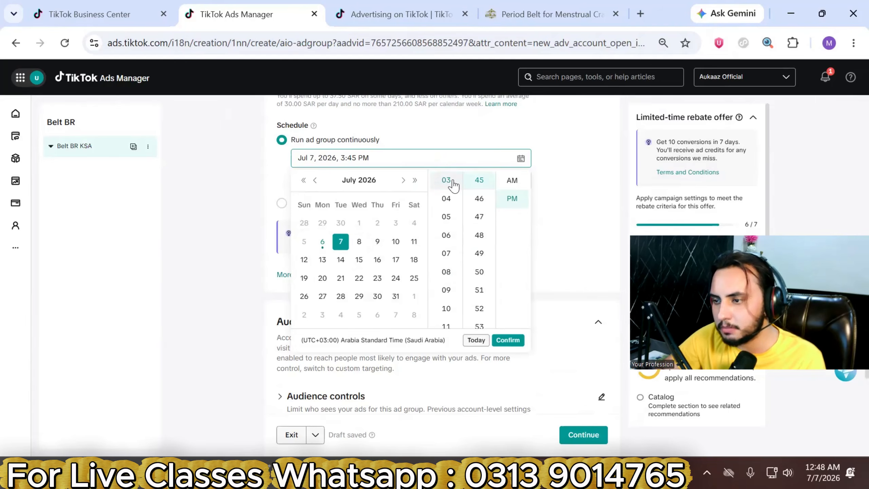
pyautogui.click(508, 340)
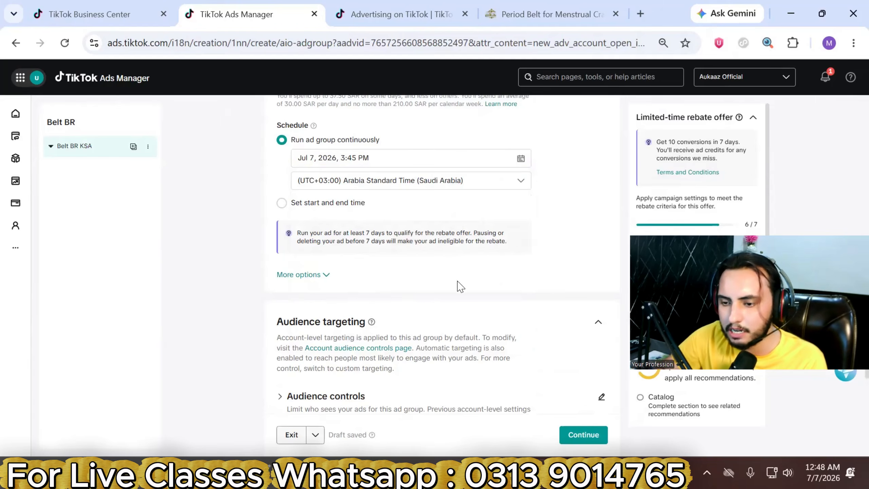
# Exclude ages 45-54 and 55+ from the automatic targeting guidance and keep the gender set to All
pyautogui.scroll(-3, 458, 287)
pyautogui.scroll(-2, 393, 300)
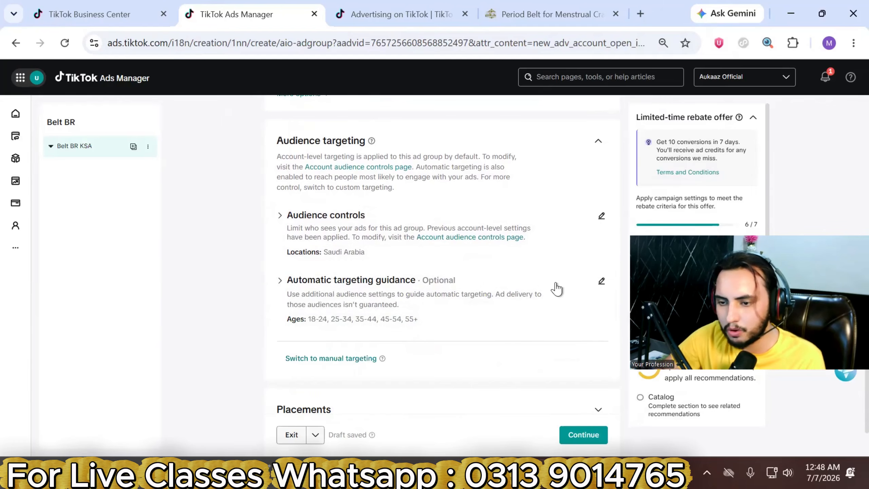
pyautogui.scroll(5, 445, 230)
pyautogui.scroll(-4, 442, 291)
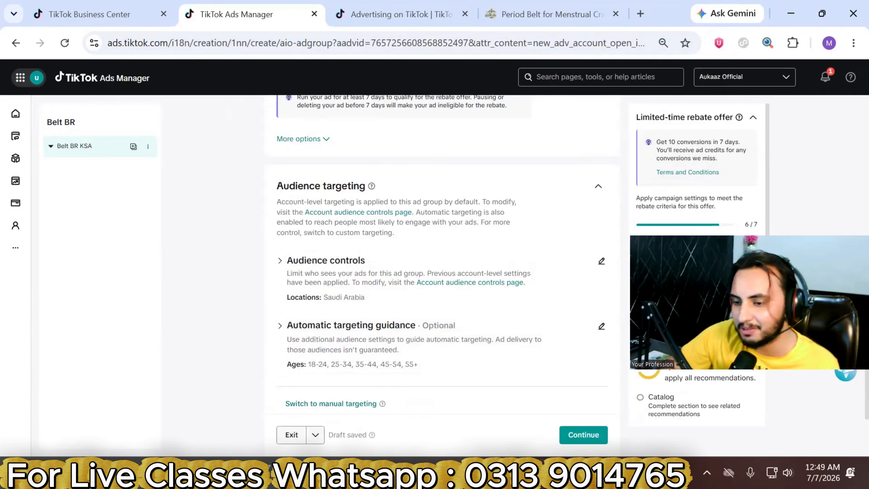
pyautogui.click(601, 333)
pyautogui.scroll(-2, 367, 335)
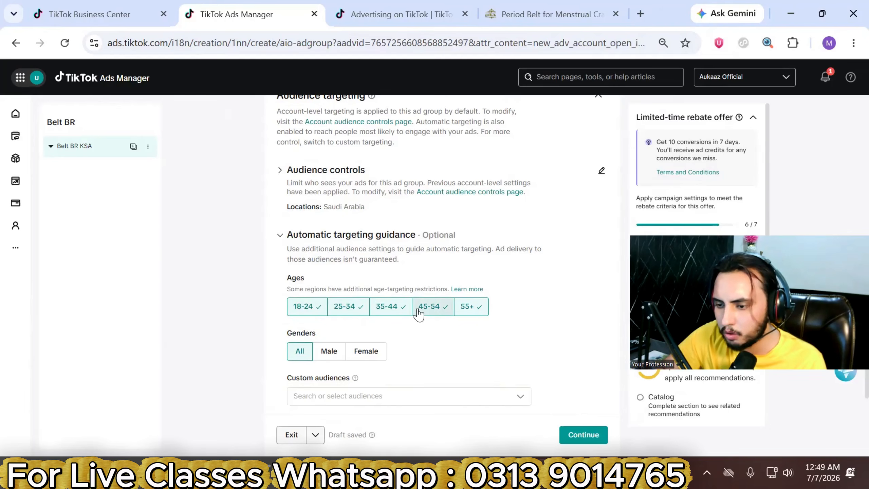
pyautogui.click(432, 313)
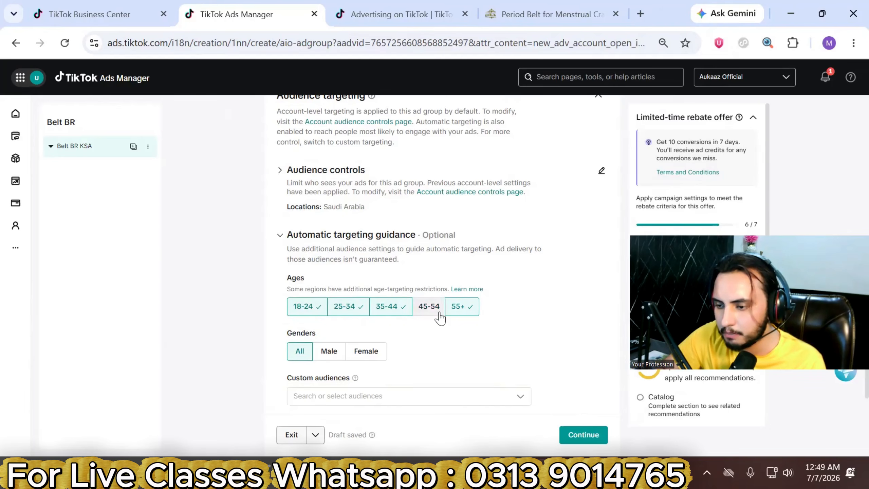
pyautogui.click(458, 313)
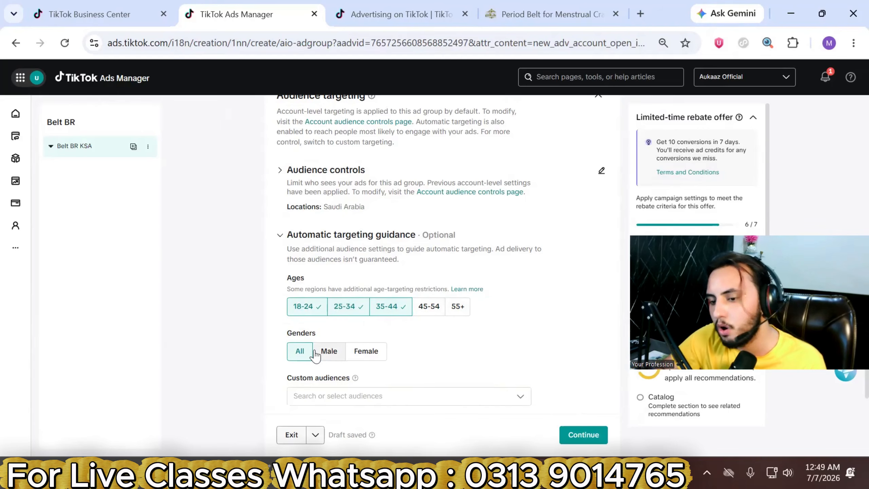
pyautogui.click(360, 356)
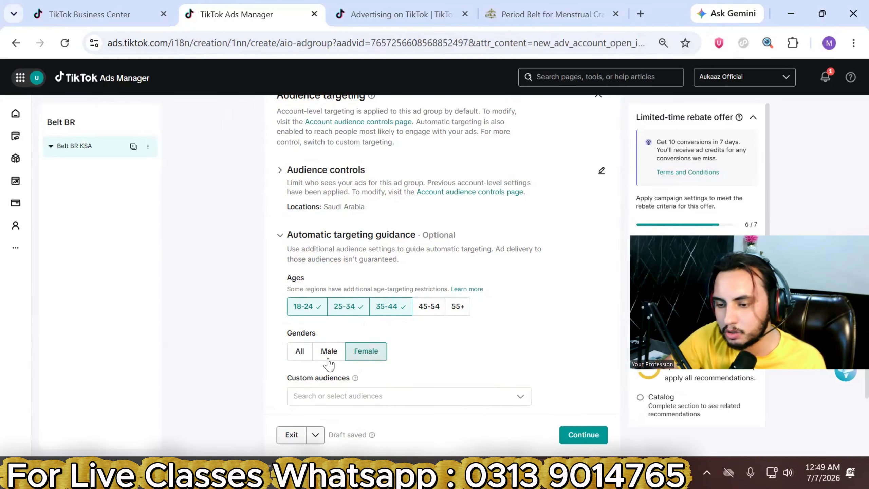
pyautogui.click(301, 358)
# Examine the custom audience and interest options, plus the audience controls for locations, minimum age, languages and exclusions
pyautogui.scroll(-3, 410, 372)
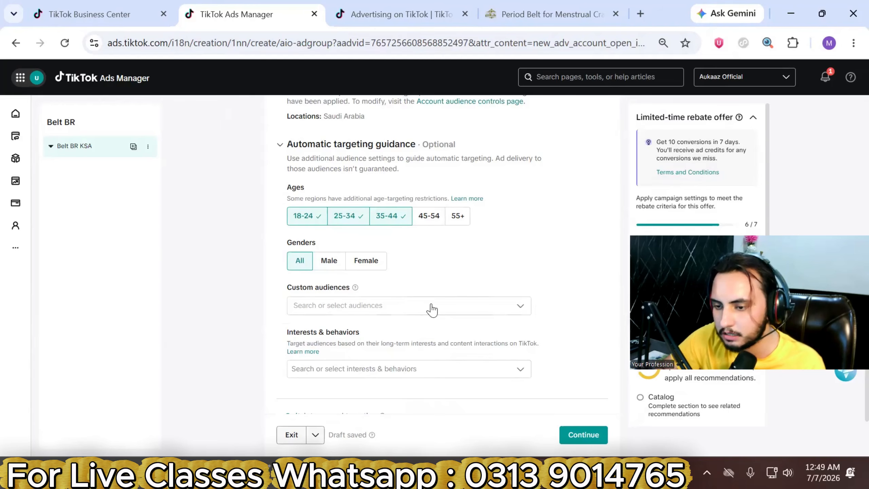
pyautogui.scroll(-2, 373, 302)
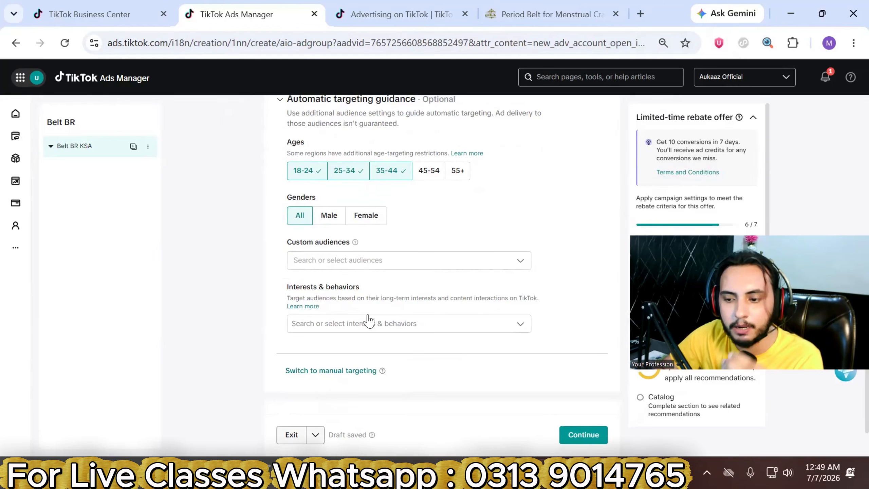
pyautogui.scroll(1, 394, 217)
pyautogui.scroll(6, 397, 218)
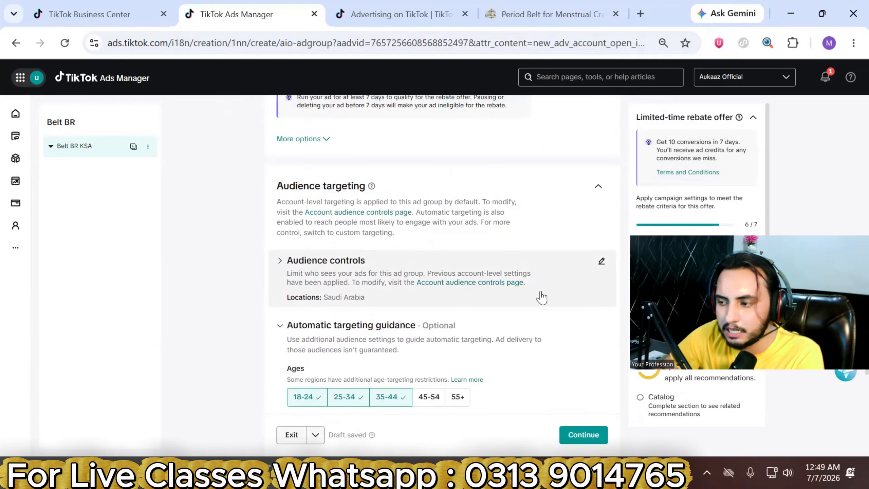
pyautogui.click(601, 262)
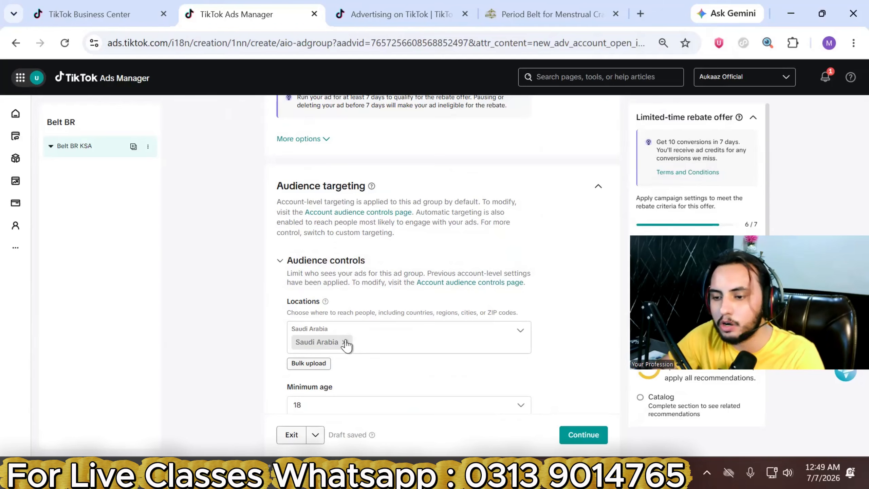
pyautogui.scroll(-1, 352, 344)
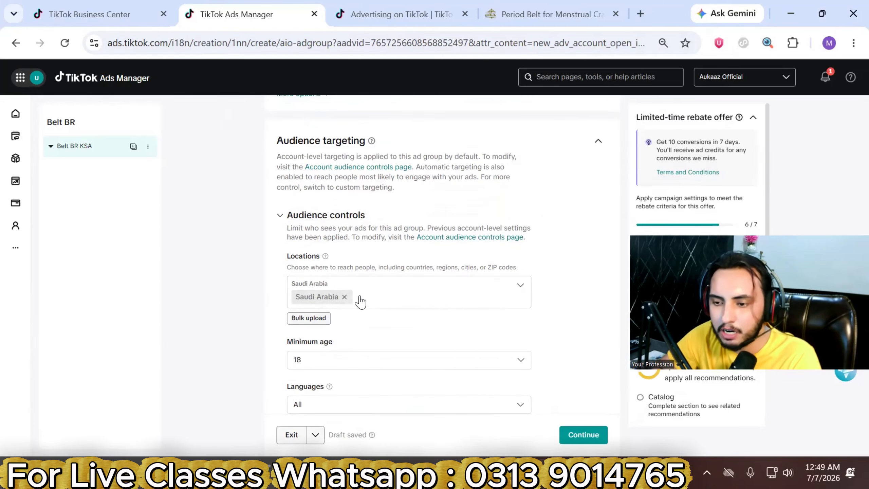
pyautogui.scroll(-2, 362, 303)
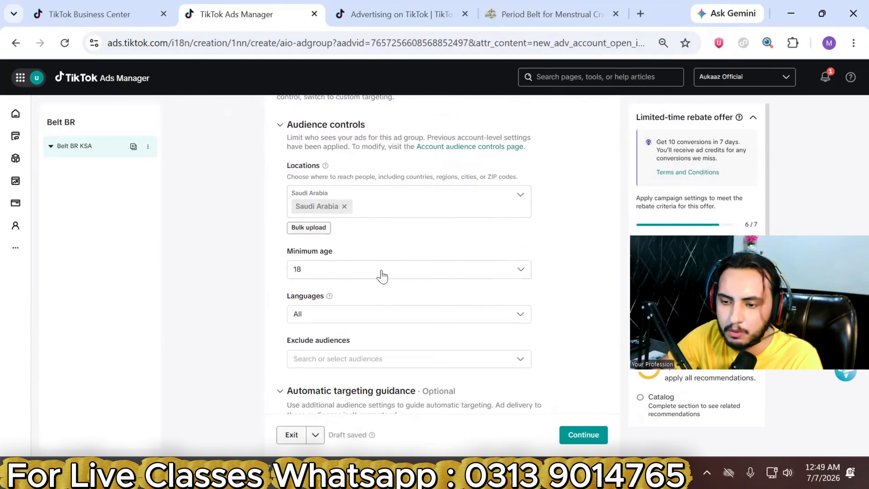
pyautogui.scroll(-1, 381, 277)
pyautogui.scroll(-8, 404, 294)
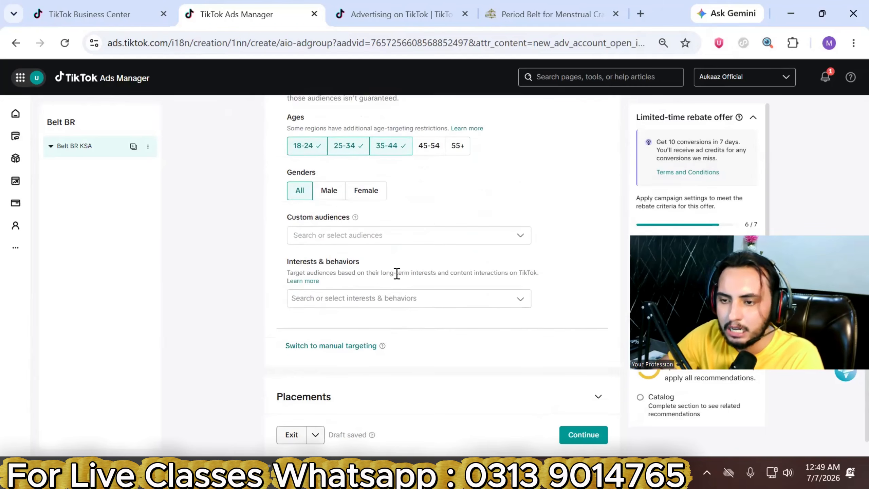
# Restrict the ad group's placements to TikTok by excluding Pangle and Global App Bundle, and continue to the ad settings
pyautogui.scroll(-2, 395, 291)
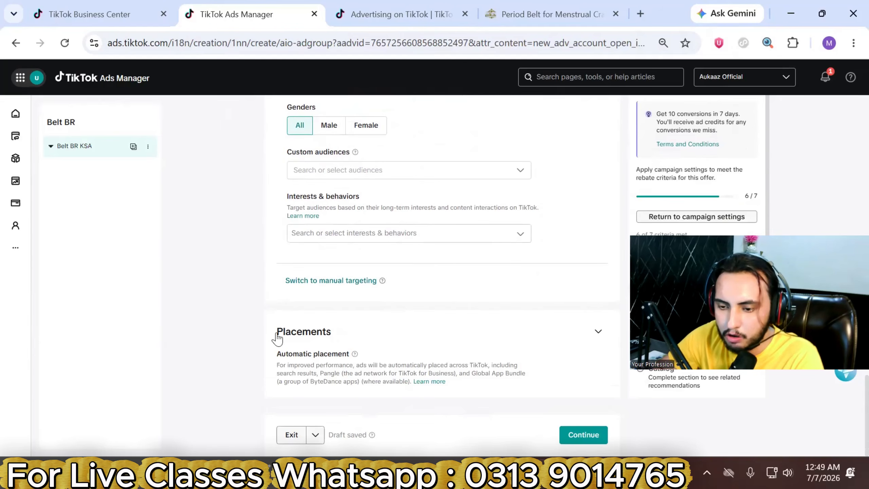
pyautogui.moveTo(276, 333); pyautogui.dragTo(328, 338)
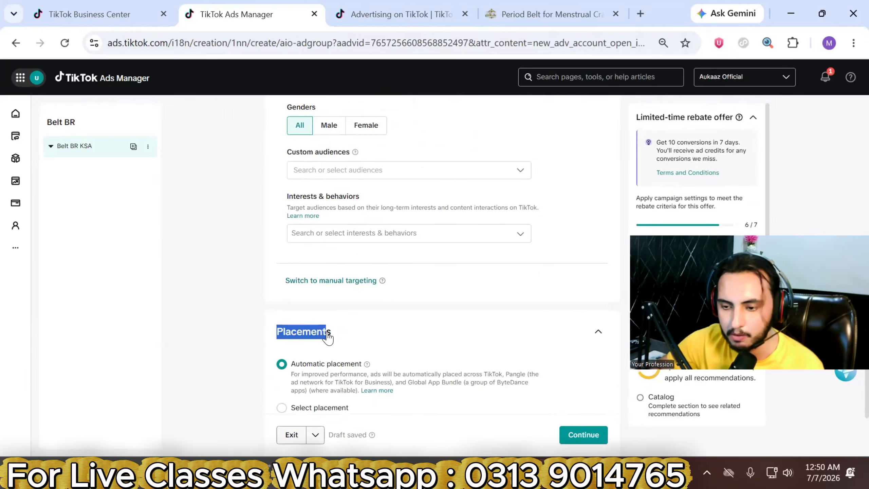
pyautogui.scroll(-5, 354, 371)
pyautogui.click(286, 233)
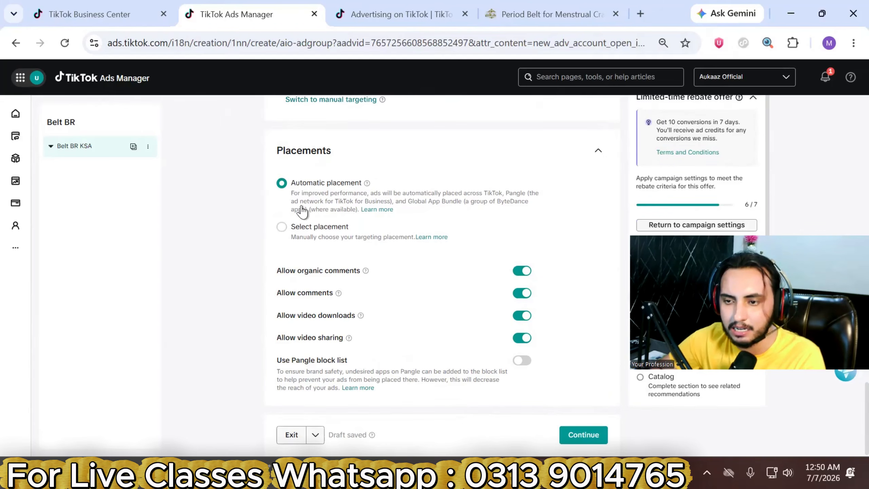
pyautogui.click(283, 227)
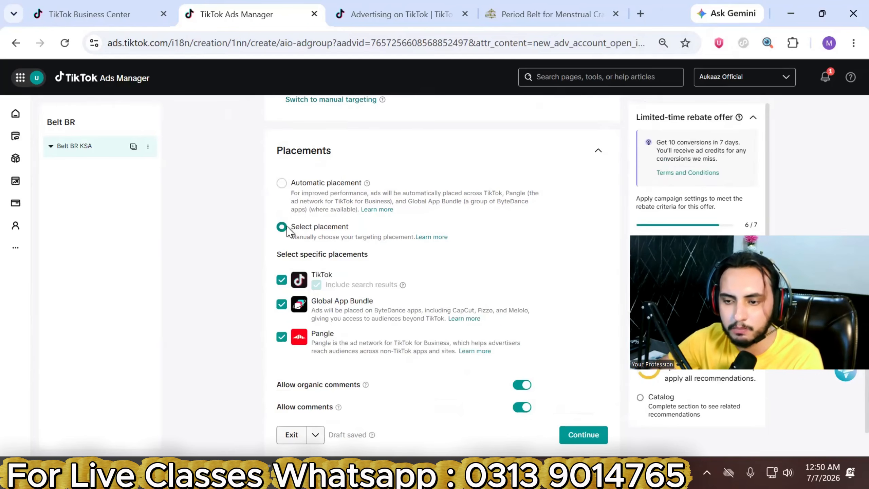
pyautogui.click(281, 337)
pyautogui.click(281, 304)
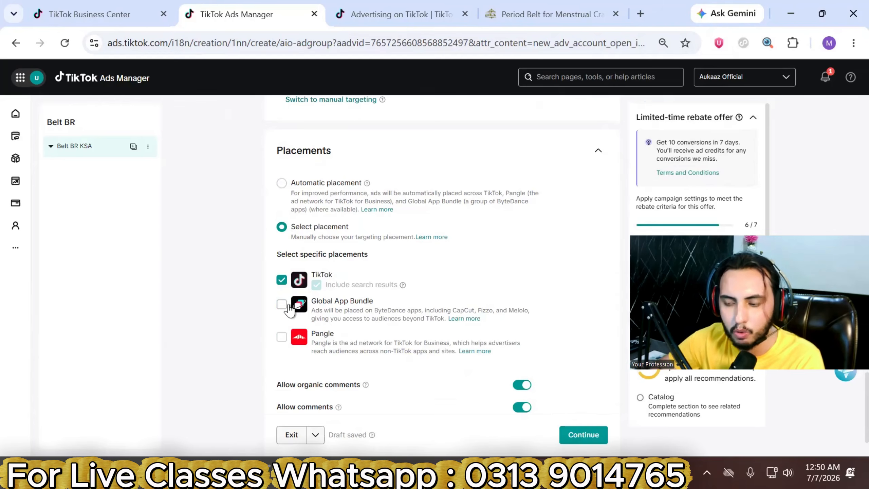
pyautogui.scroll(-4, 493, 310)
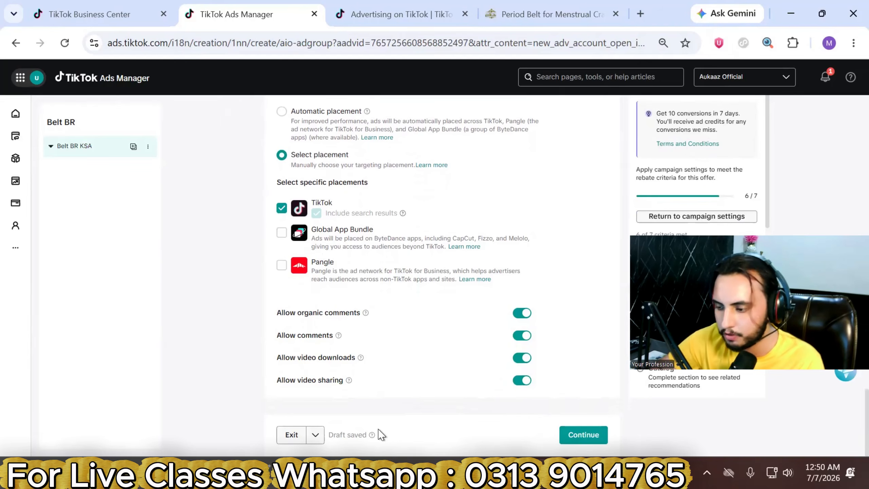
pyautogui.click(585, 436)
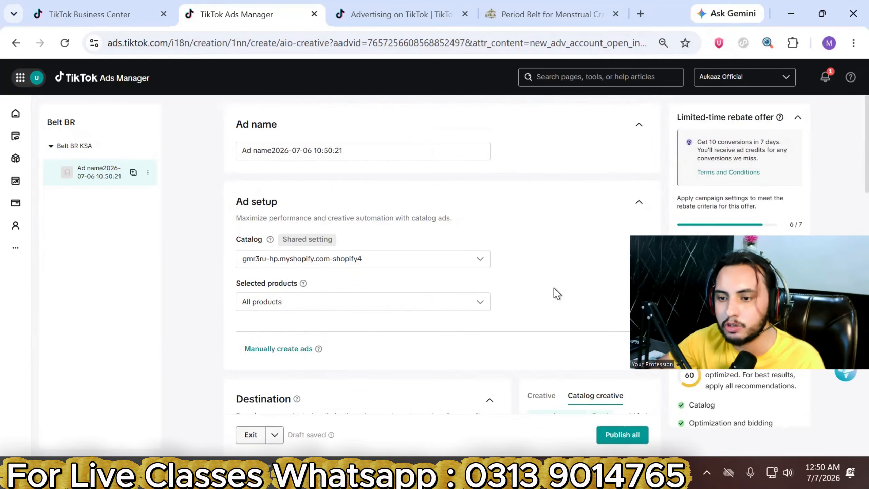
# Name the ad "belt 1st Cr"
pyautogui.click(290, 151)
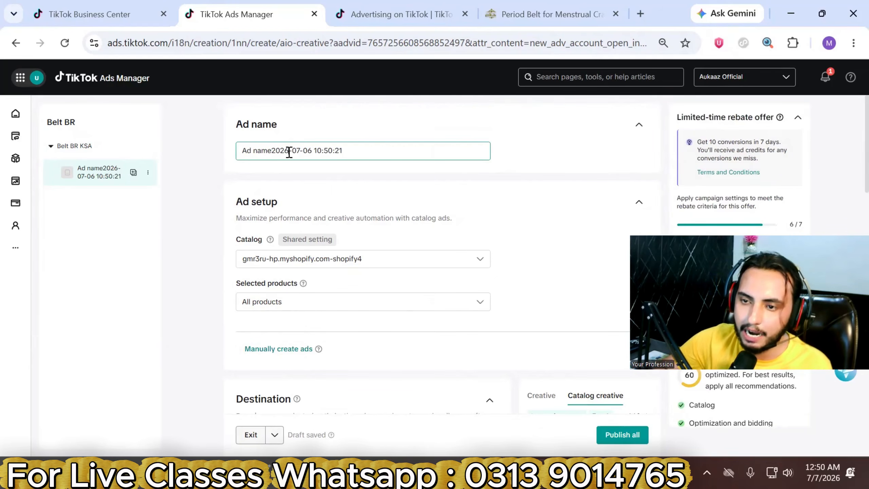
pyautogui.hotkey('ctrl', 'a')
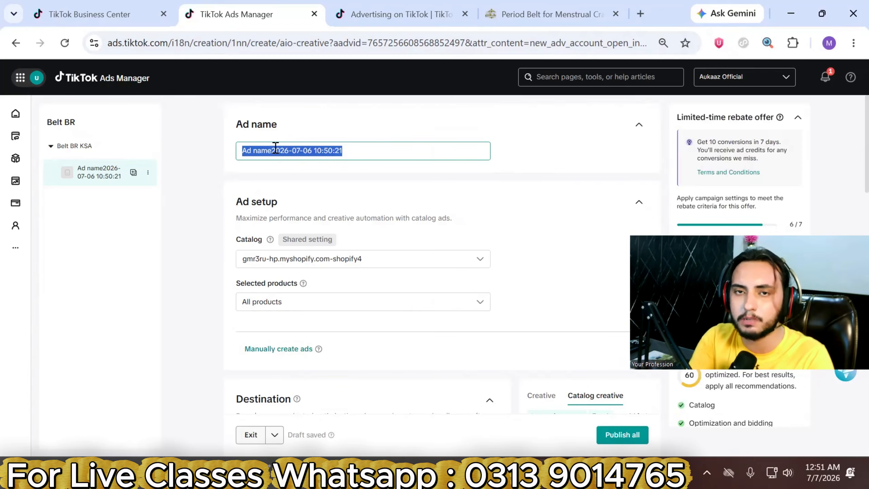
pyautogui.click(276, 149)
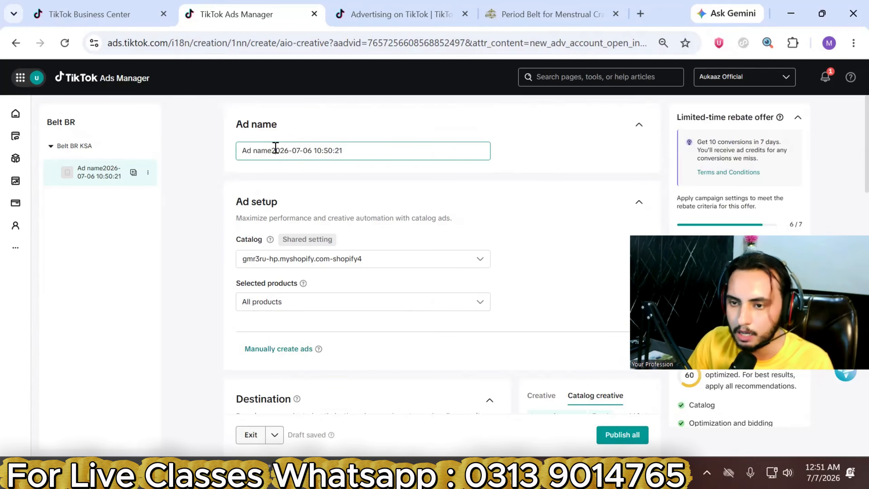
pyautogui.tripleClick(276, 147)
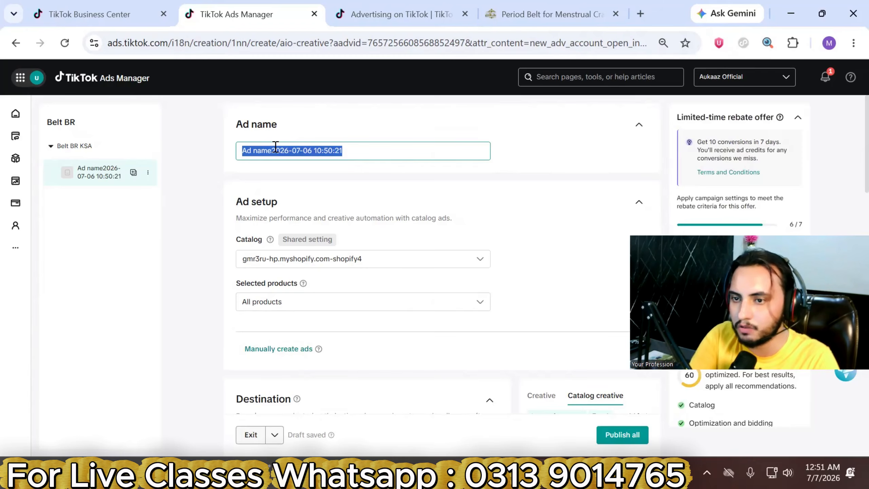
pyautogui.press('BackSpace')
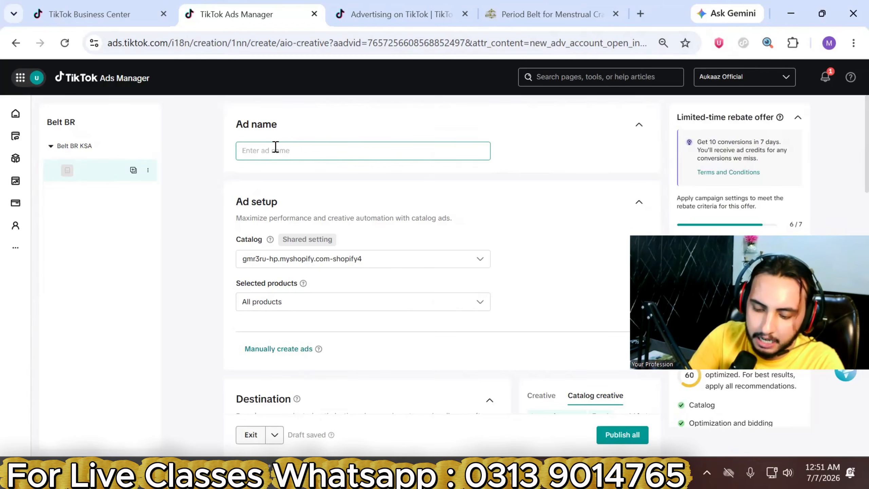
pyautogui.write('belt 1st Cr')
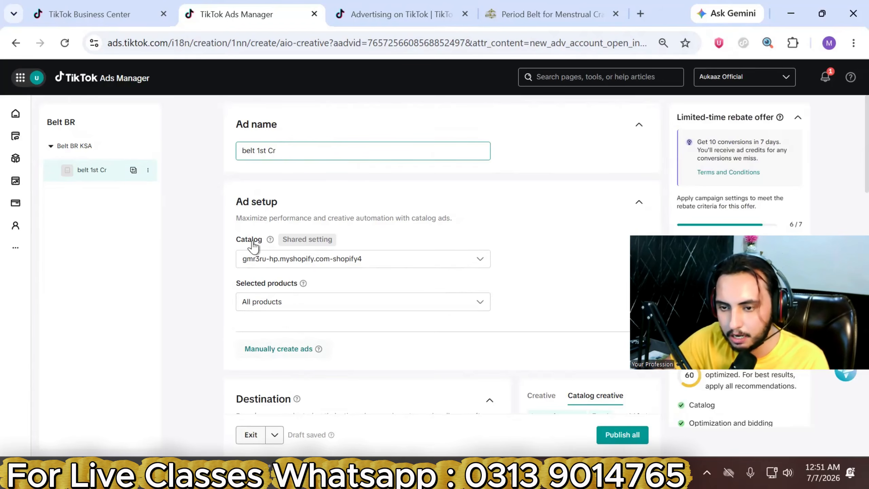
# Try manual ad creation in the ad setup and switch back to the catalog ad setup
pyautogui.moveTo(233, 206); pyautogui.dragTo(305, 204)
pyautogui.moveTo(296, 264)
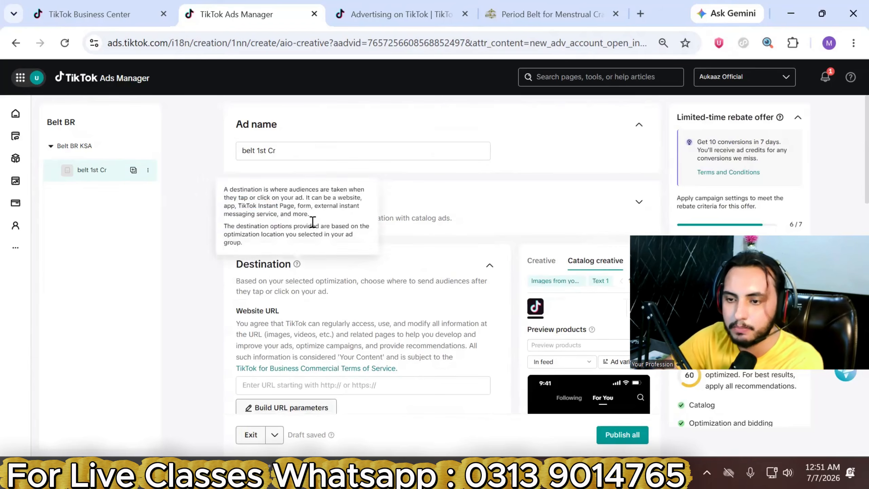
pyautogui.click(637, 198)
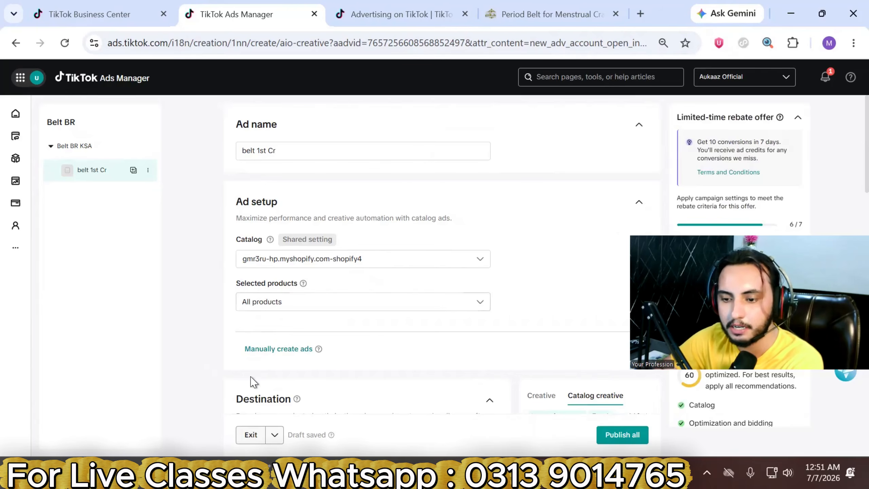
pyautogui.click(263, 352)
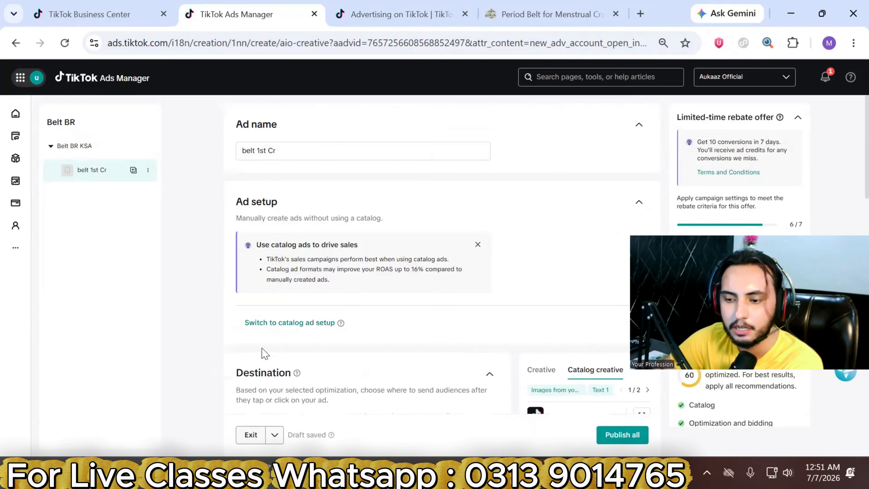
pyautogui.click(285, 331)
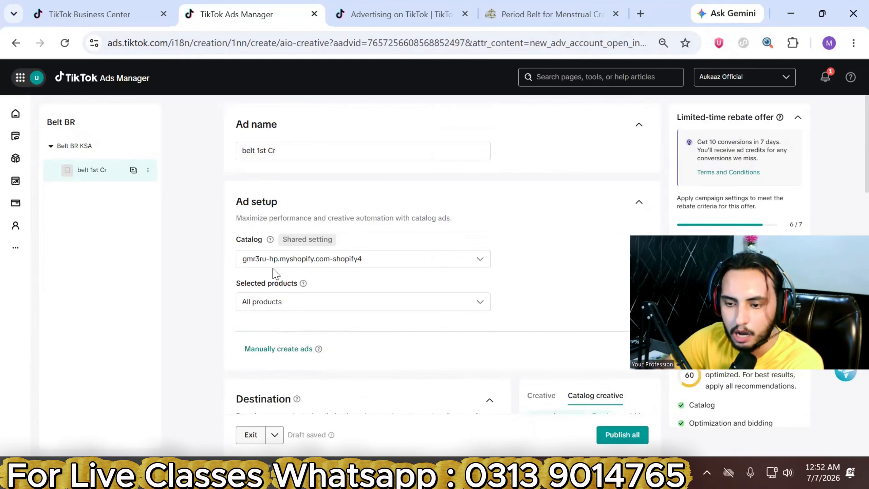
# Switch the ad setup to manual ad creation without a catalog and go to the destination settings
pyautogui.click(296, 356)
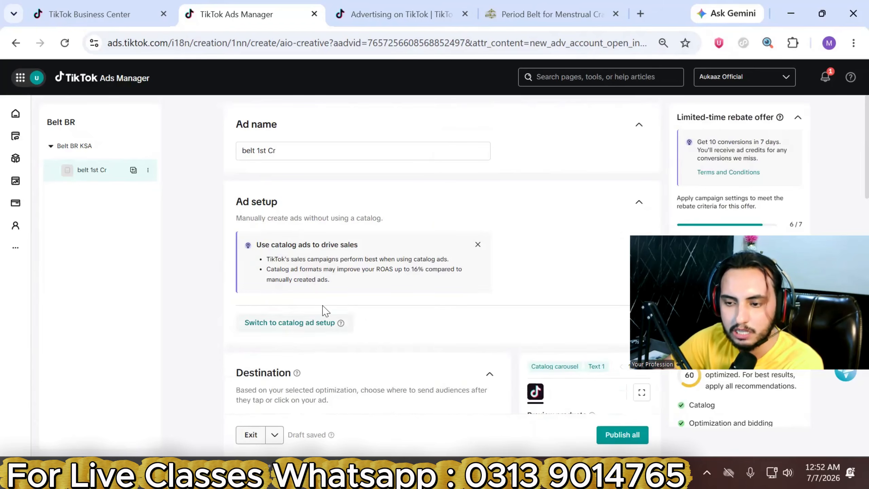
pyautogui.scroll(-6, 297, 305)
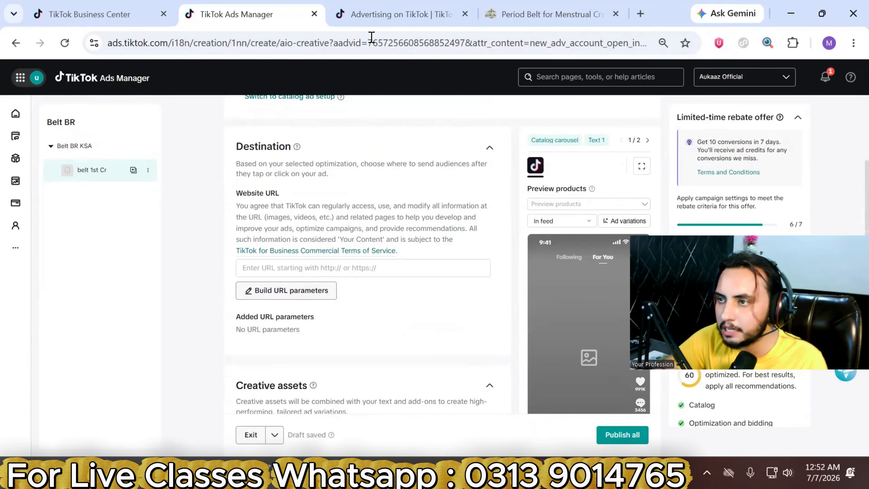
# Examine the period belt product page in a mobile-size view, covering its images, offer, price, delivery and description
pyautogui.hotkey('ctrl', 'Tab')
pyautogui.hotkey('ctrl', 'Tab')
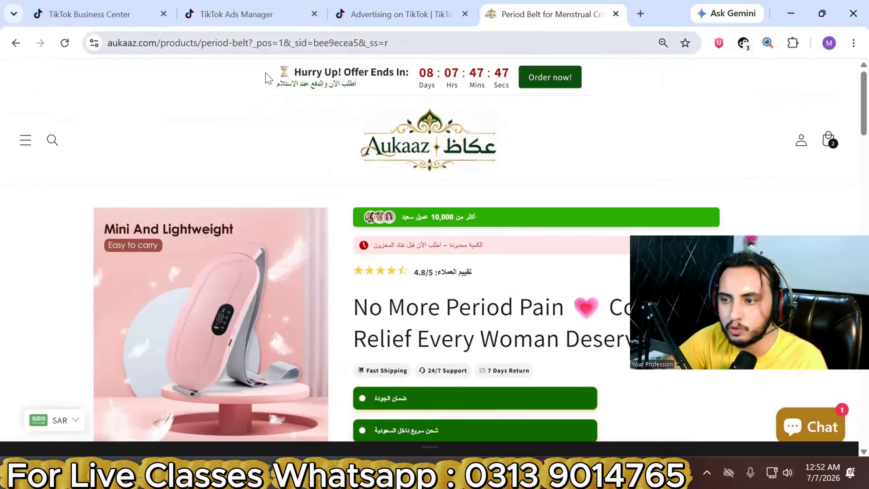
pyautogui.rightClick(410, 231)
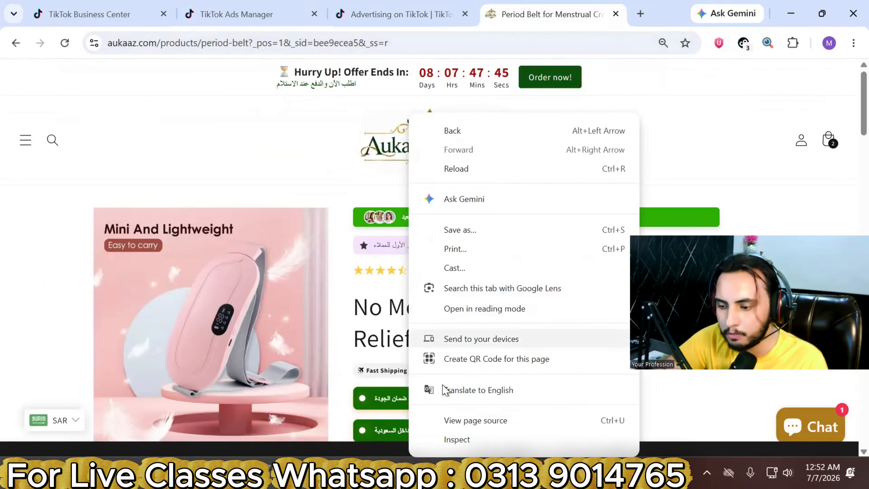
pyautogui.click(458, 440)
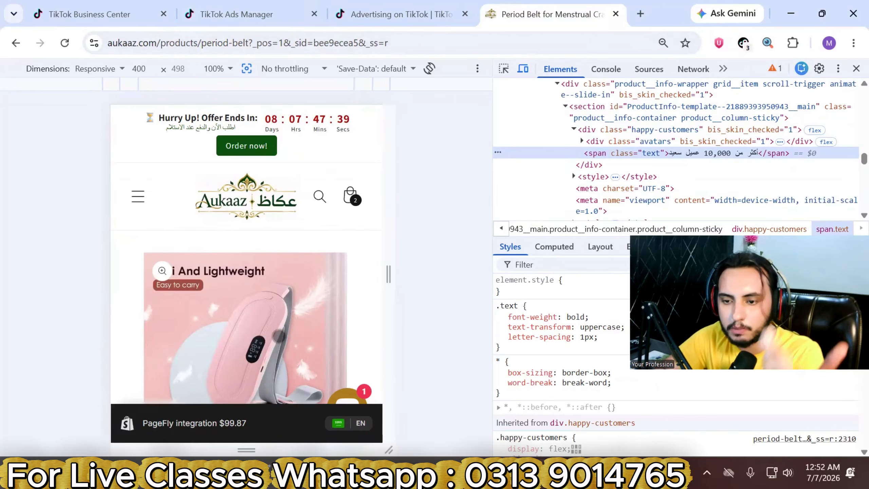
pyautogui.scroll(-2, 294, 209)
pyautogui.scroll(-10, 248, 291)
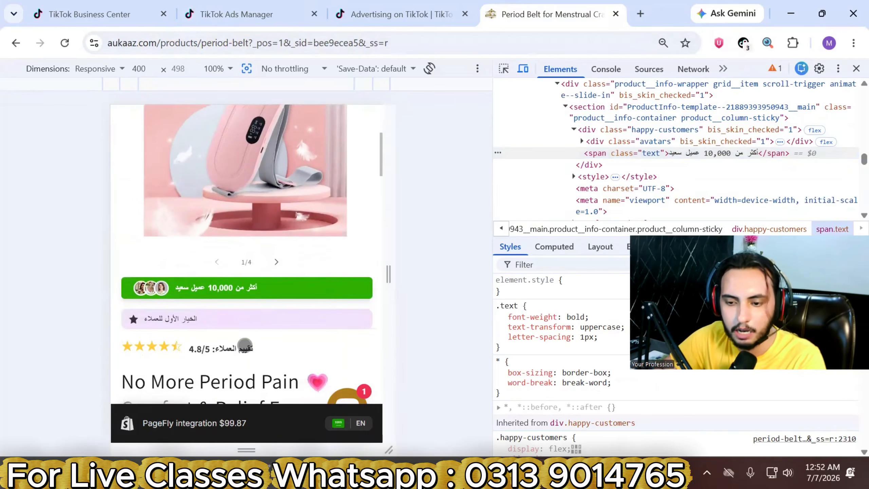
pyautogui.scroll(-8, 247, 291)
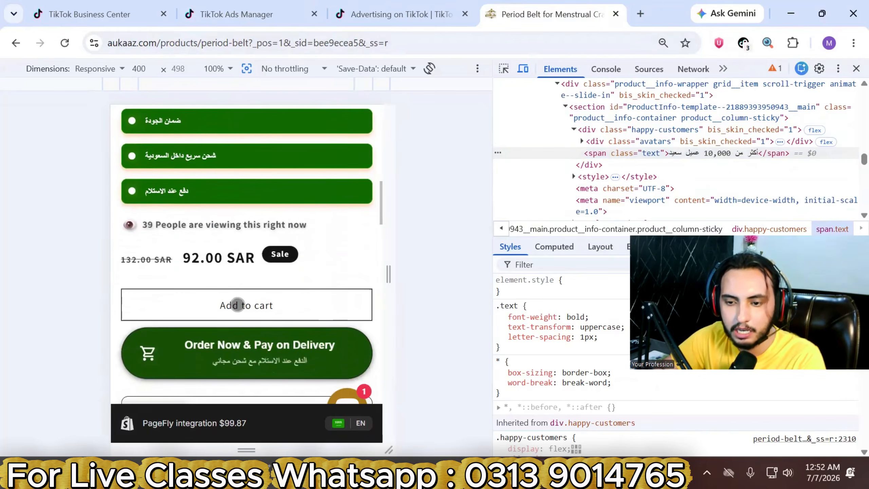
pyautogui.scroll(-5, 237, 336)
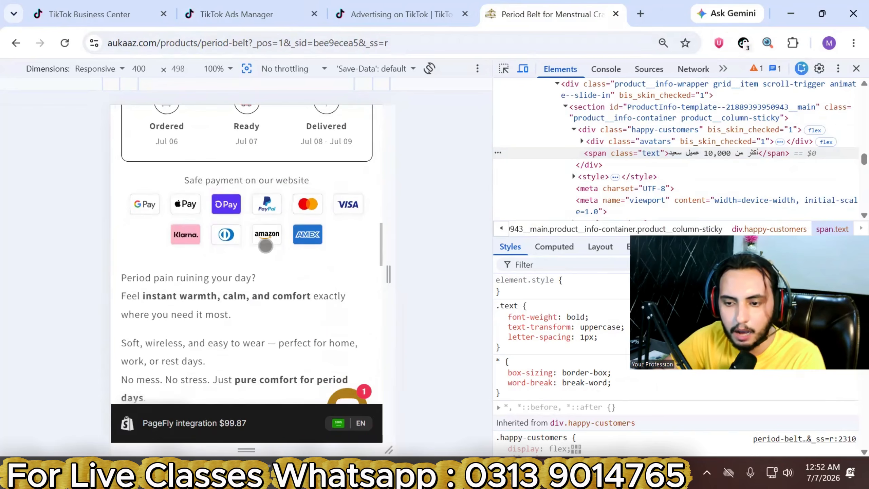
pyautogui.scroll(-7, 248, 343)
pyautogui.moveTo(253, 355); pyautogui.dragTo(300, 217)
pyautogui.moveTo(291, 381); pyautogui.dragTo(310, 413)
pyautogui.moveTo(263, 302); pyautogui.dragTo(255, 257)
pyautogui.scroll(10, 255, 256)
# Copy the period belt product page's address, close the mobile preview, and enter the address as the ad's website URL
pyautogui.click(236, 14)
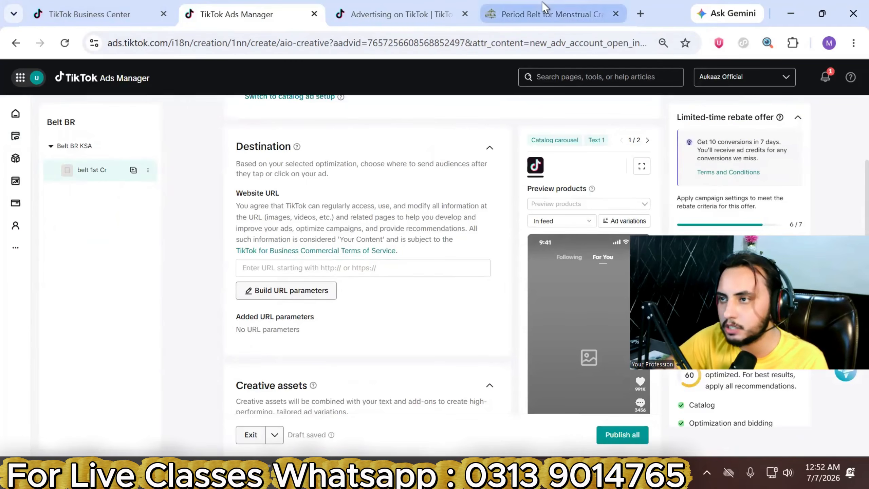
pyautogui.click(537, 14)
pyautogui.click(274, 43)
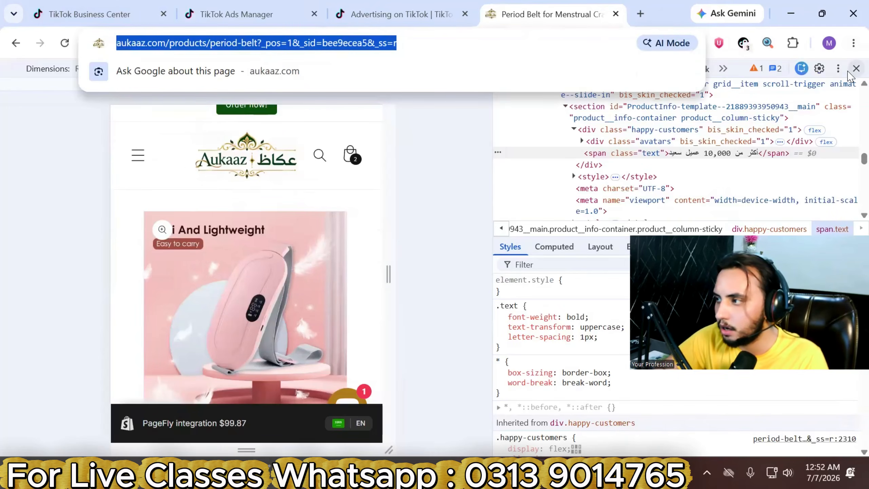
pyautogui.click(857, 68)
# Review the UTM and custom parameters added to the website URL and inspect their settings without changing them
pyautogui.moveTo(236, 352); pyautogui.dragTo(369, 345)
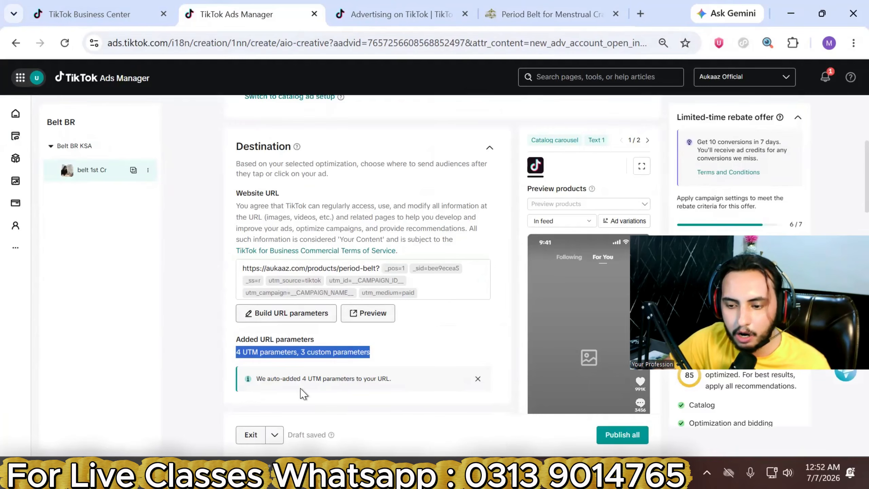
pyautogui.moveTo(274, 380); pyautogui.dragTo(303, 382)
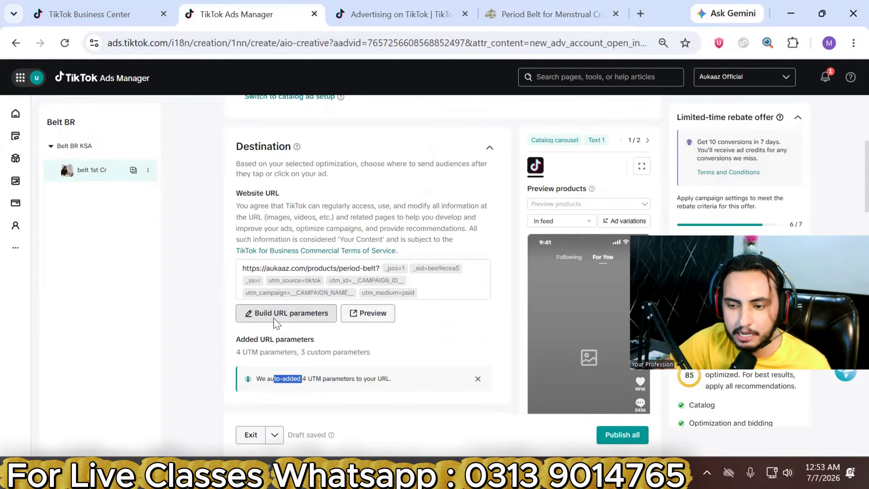
pyautogui.click(275, 322)
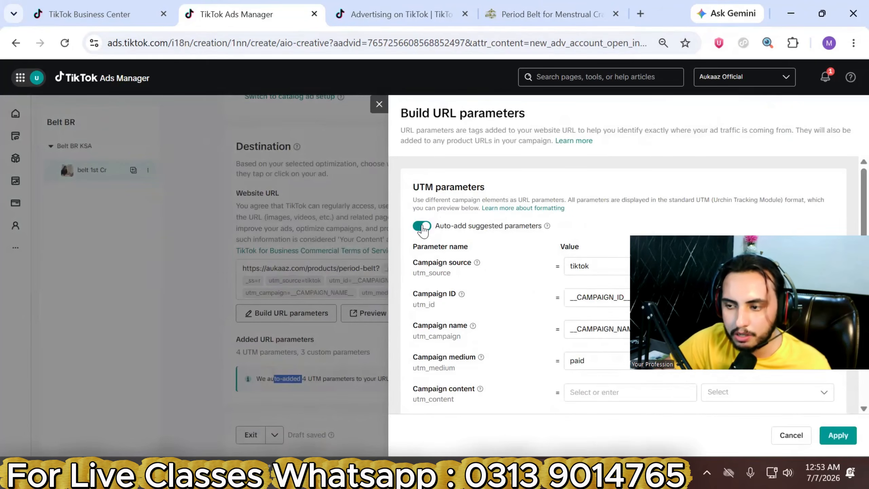
pyautogui.click(364, 317)
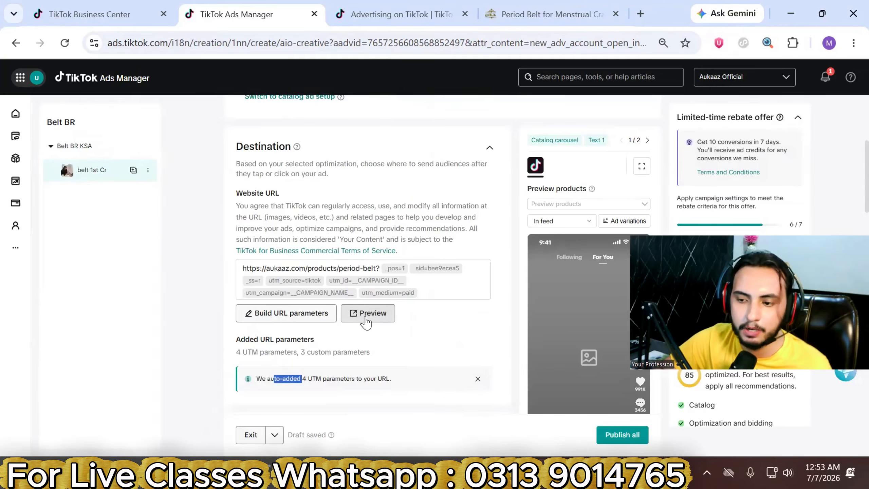
# Preview the ad's destination page and check its TikTok pixel events with TikTok Pixel Helper
pyautogui.click(367, 319)
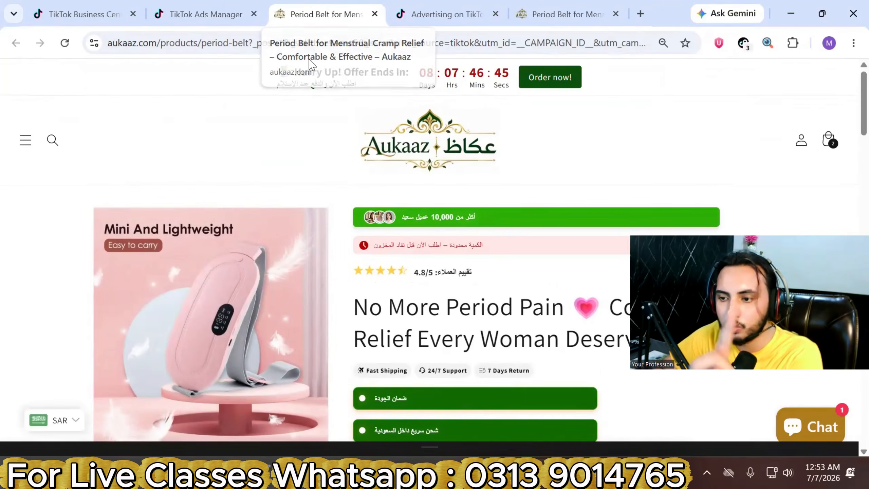
pyautogui.click(744, 43)
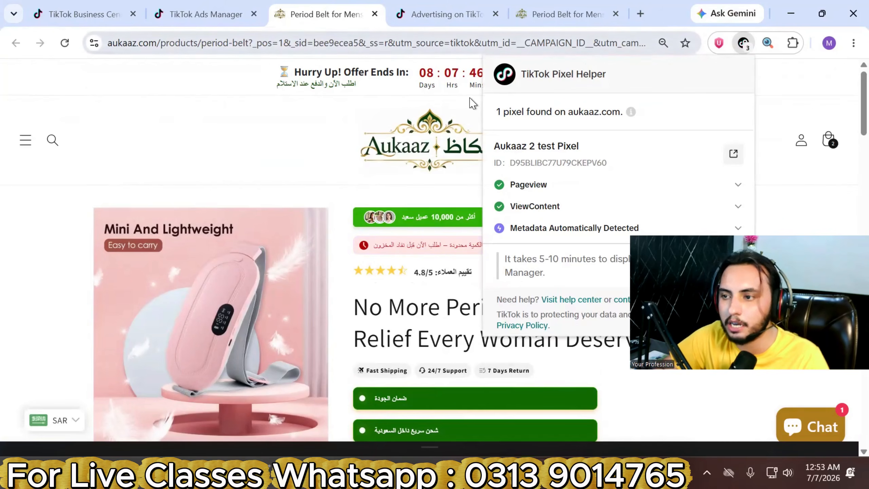
pyautogui.click(210, 1)
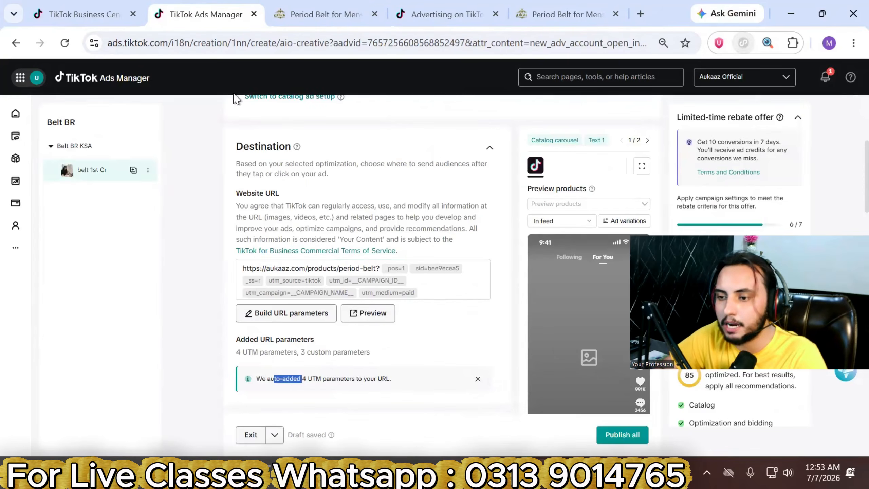
# Use the uploaded HEATEDABDOMINALMASSAGEBELT video as the ad's only creative asset in place of the automatically added ones
pyautogui.scroll(-6, 357, 255)
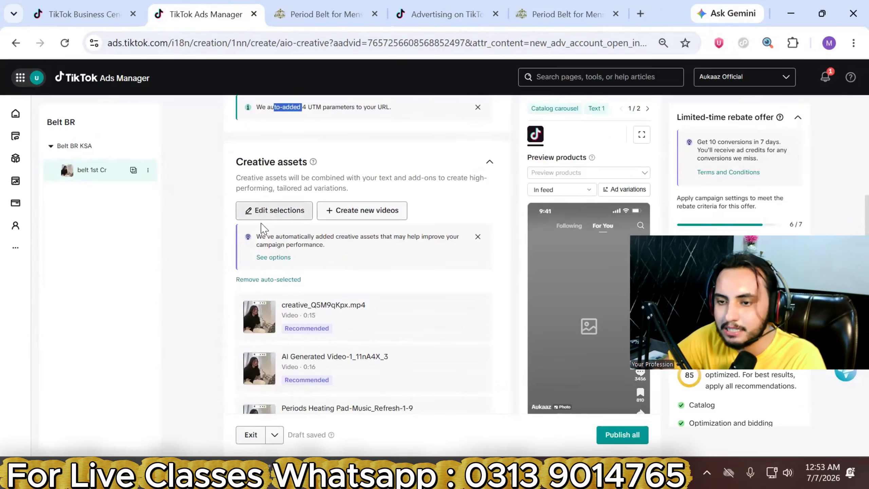
pyautogui.scroll(-3, 331, 275)
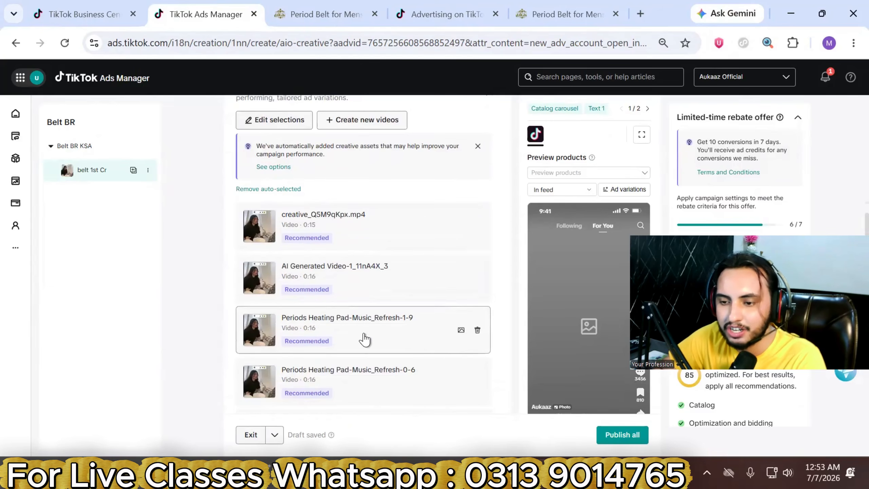
pyautogui.scroll(4, 343, 305)
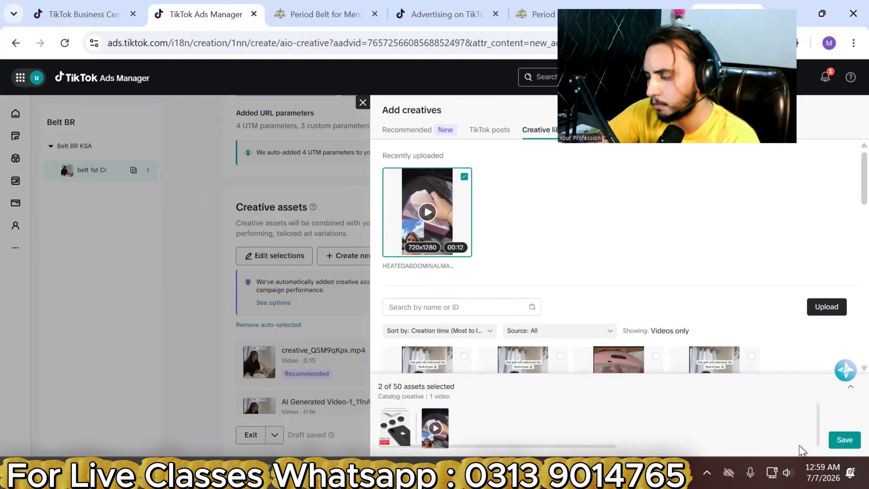
pyautogui.click(844, 442)
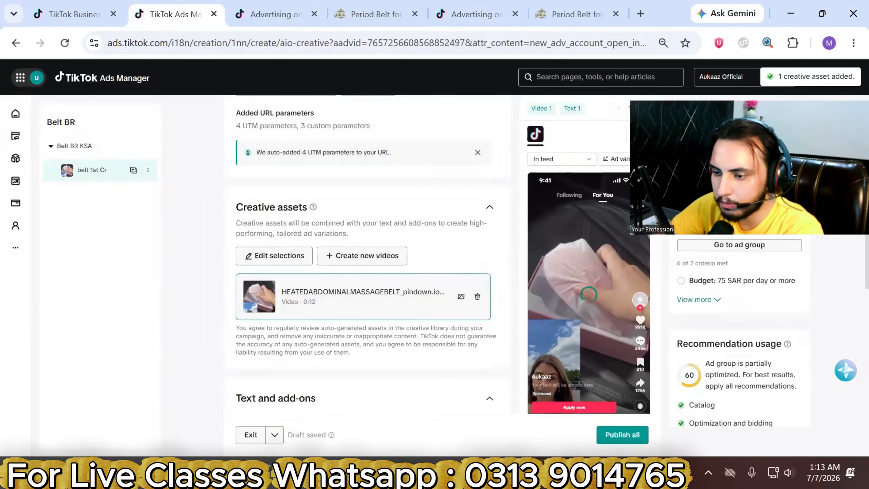
# Check the TikTok account choices for the ad's identity
pyautogui.scroll(-5, 458, 343)
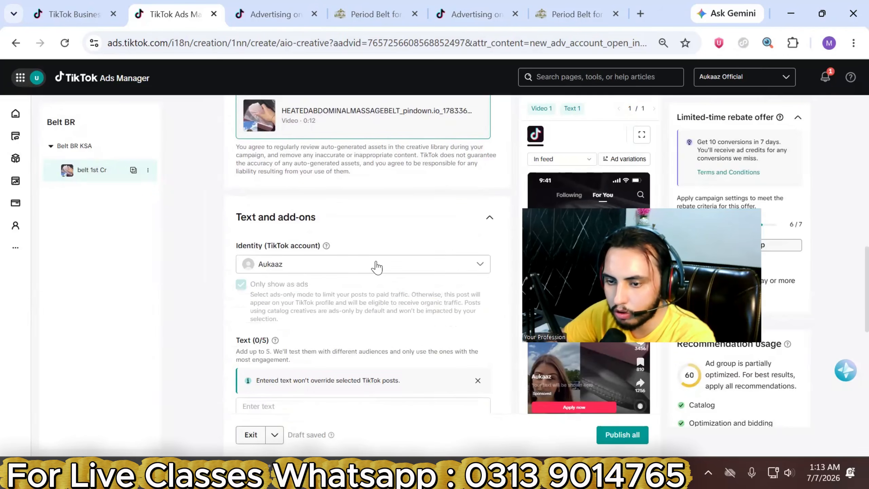
pyautogui.click(310, 270)
pyautogui.click(310, 271)
pyautogui.scroll(-1, 318, 316)
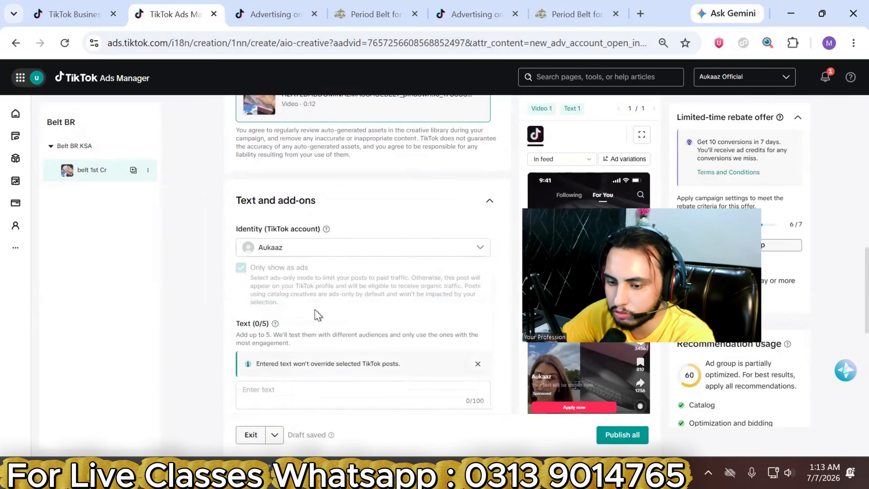
# Add two ad texts from the product page: "Every woman deserves comfort during her period" and "الكمية محدودة – اطلب الآن قبل نفاد المخزون"
pyautogui.scroll(-2, 316, 311)
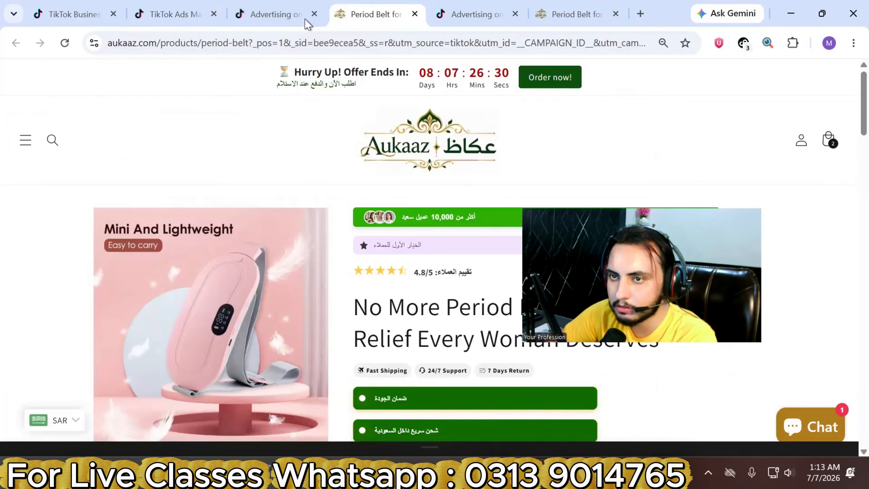
pyautogui.click(306, 24)
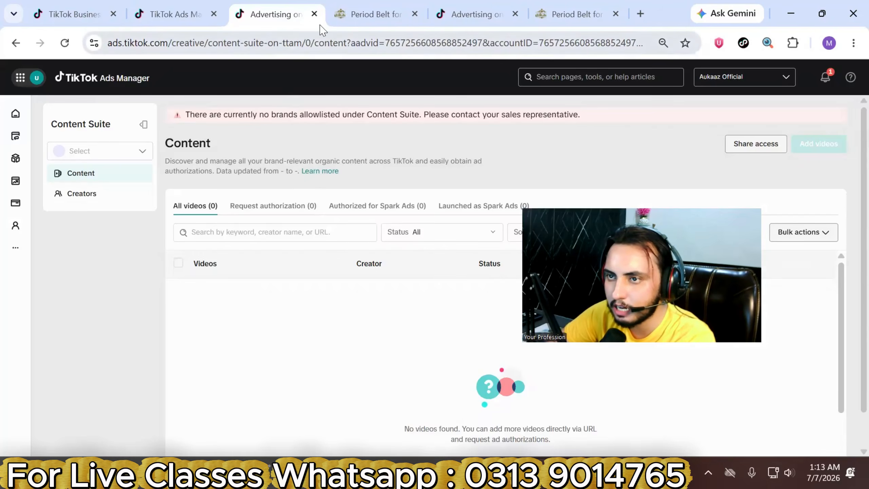
pyautogui.click(189, 19)
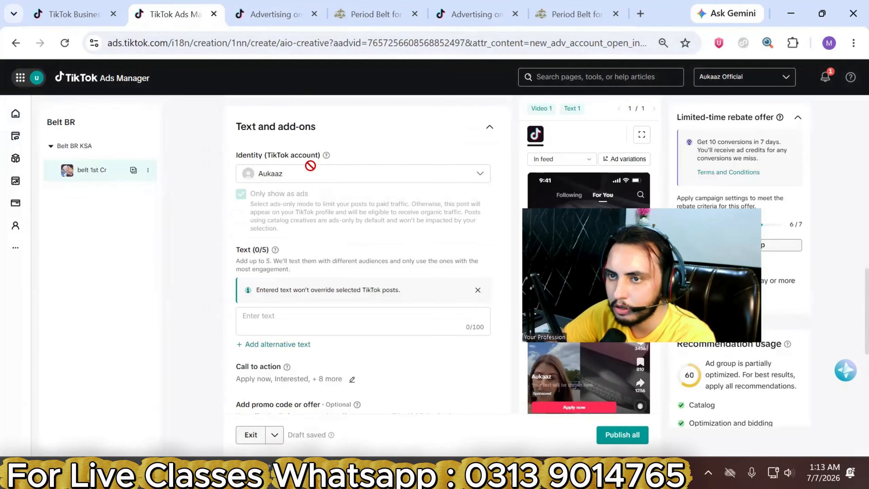
pyautogui.click(371, 14)
pyautogui.scroll(-3, 411, 202)
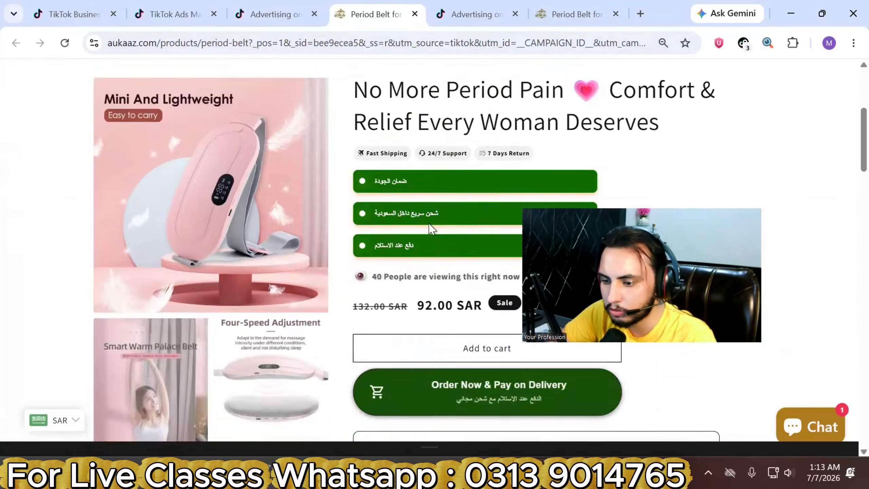
pyautogui.scroll(-10, 430, 227)
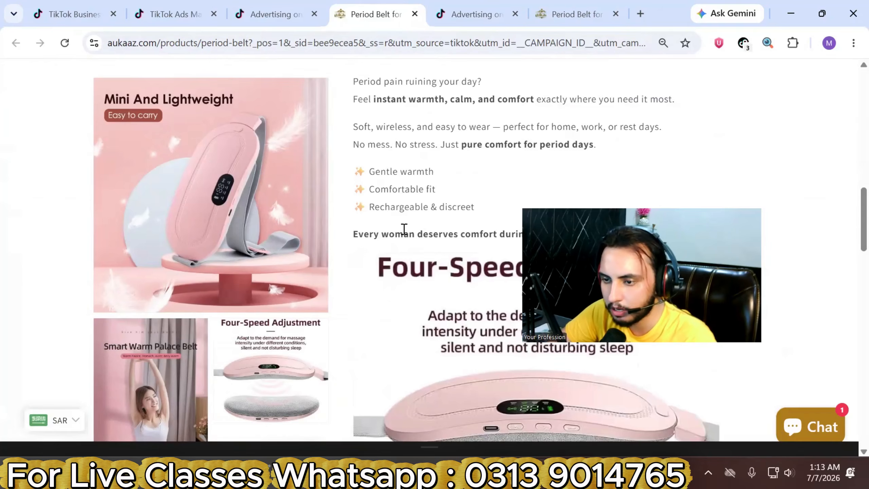
pyautogui.scroll(10, 401, 230)
pyautogui.click(291, 14)
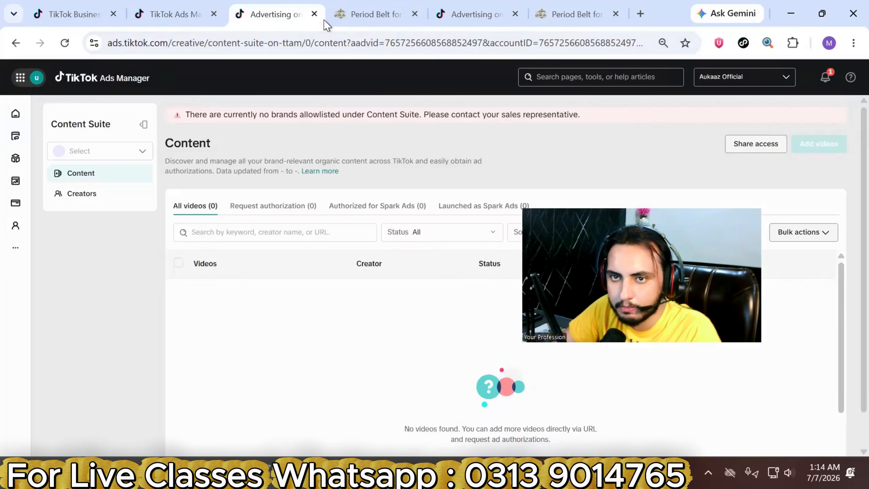
pyautogui.click(179, 16)
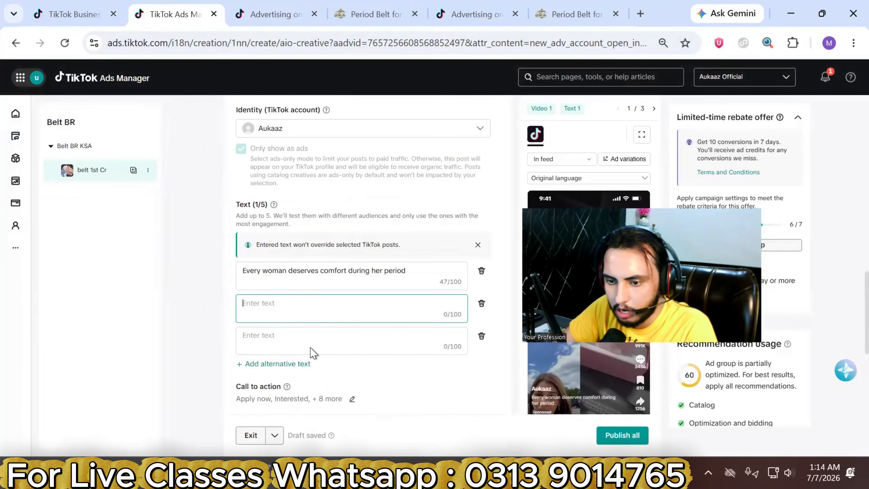
pyautogui.write('الكمية محدودة – اطلب الآن قبل نفاد المخزون')
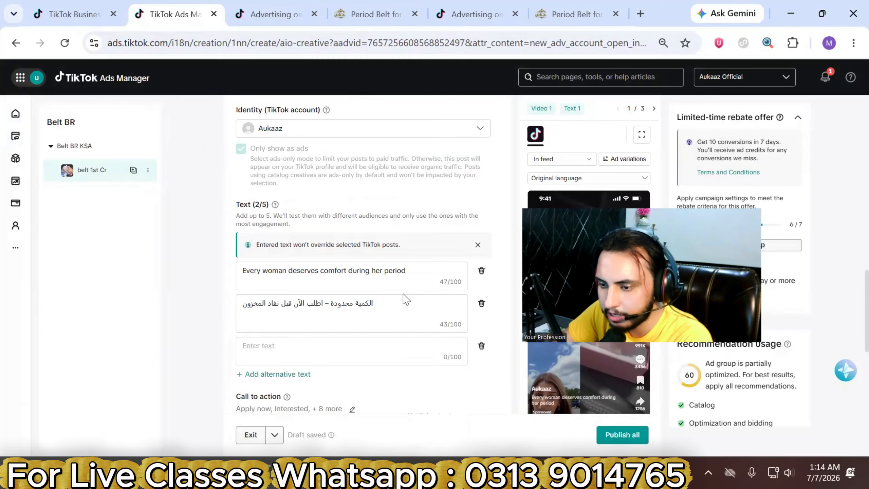
# Replace all preselected calls to action of the ad with only "Order now"
pyautogui.scroll(-4, 399, 280)
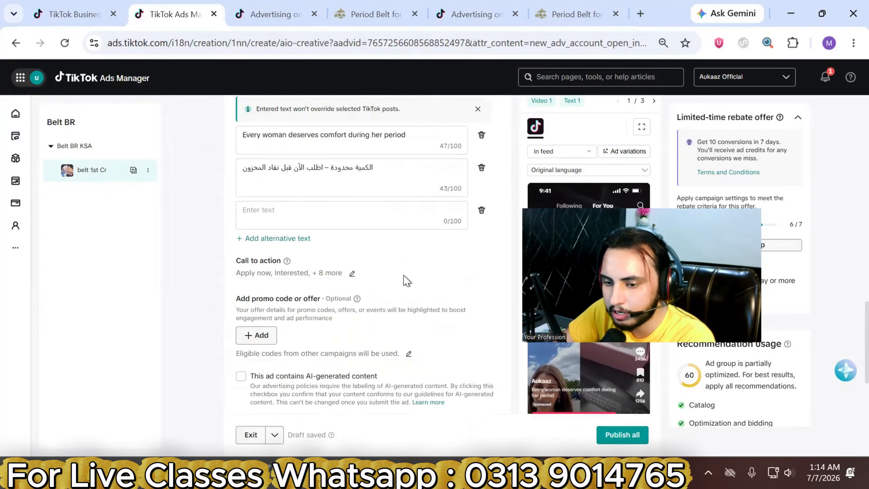
pyautogui.click(352, 273)
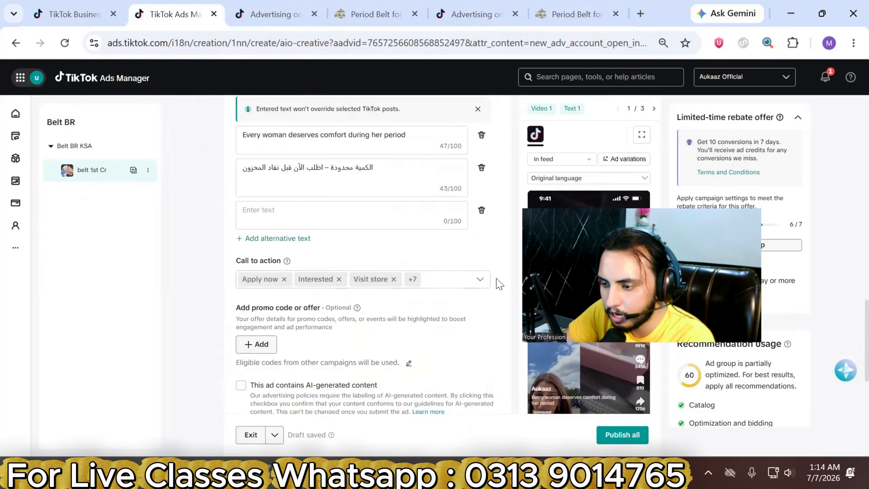
pyautogui.click(481, 281)
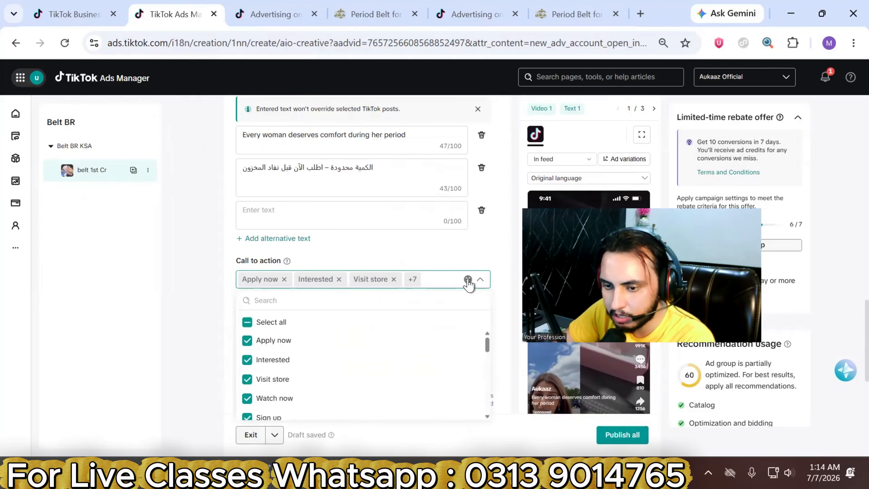
pyautogui.click(468, 280)
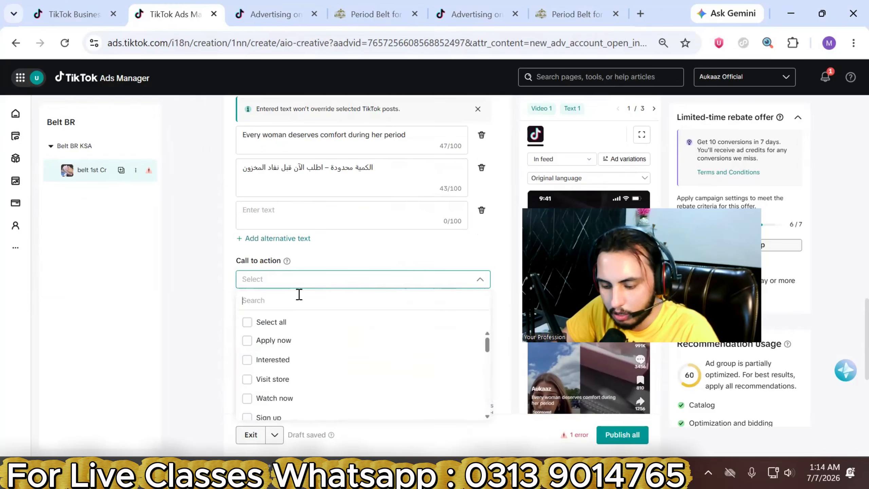
pyautogui.write('ORD')
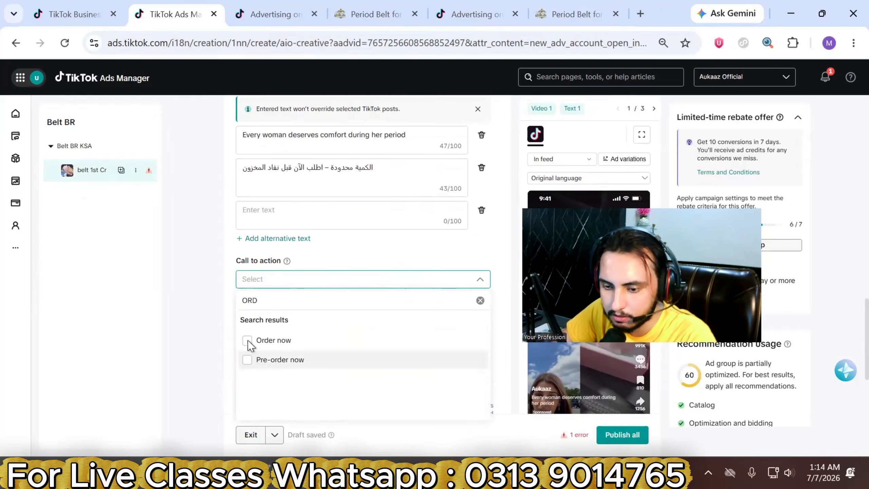
pyautogui.click(247, 340)
pyautogui.click(234, 308)
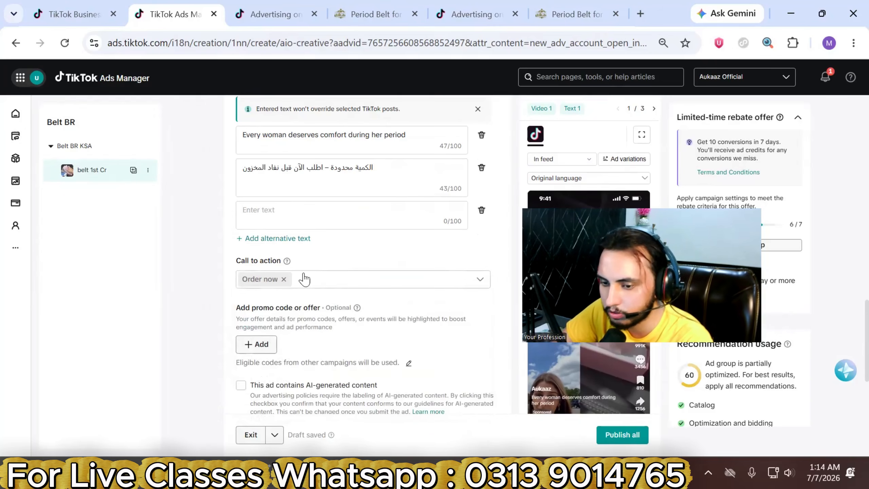
# Review the remaining ad settings, including automatic enhancements and tracking, and publish the Belt BR campaign
pyautogui.scroll(-3, 301, 298)
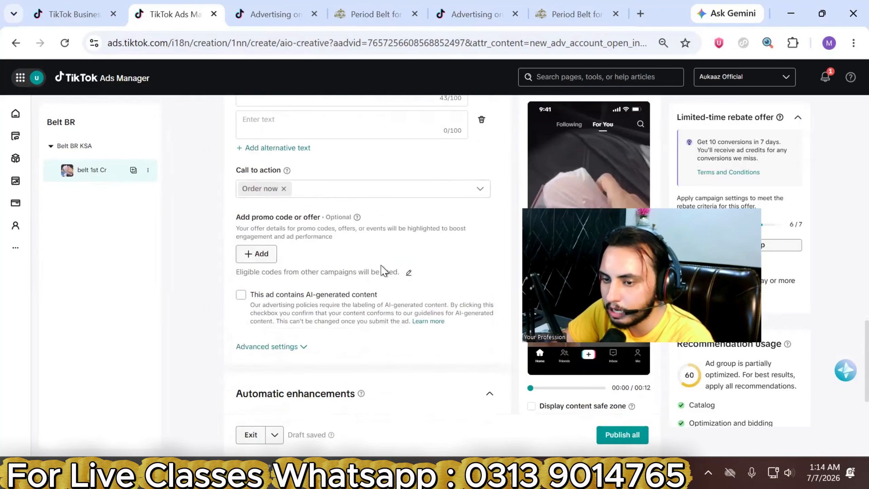
pyautogui.scroll(-4, 343, 291)
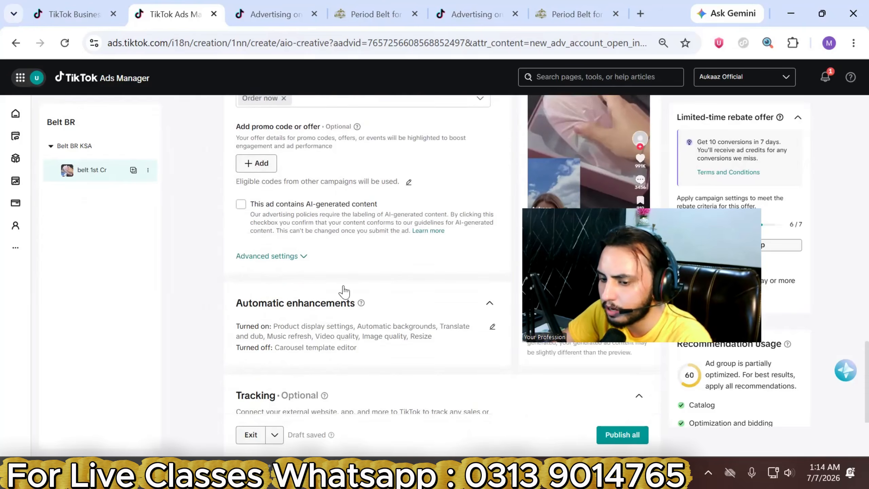
pyautogui.scroll(-1, 346, 290)
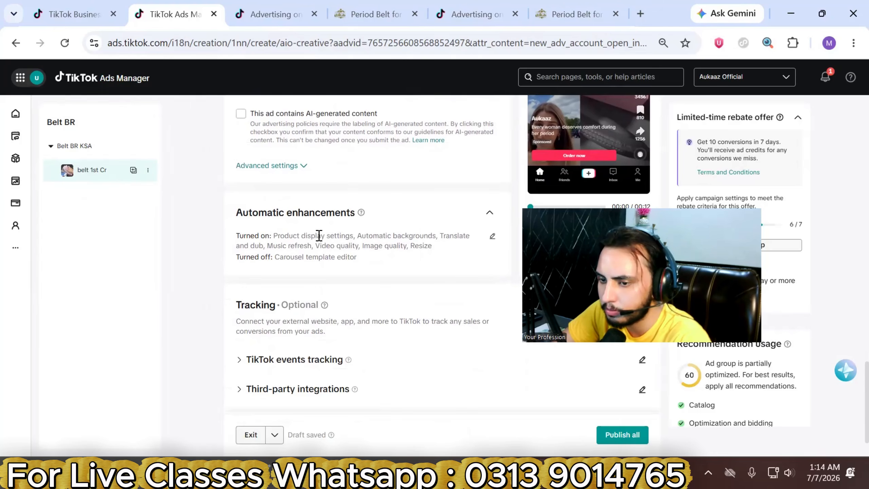
pyautogui.moveTo(356, 257); pyautogui.dragTo(312, 258)
pyautogui.scroll(-2, 424, 325)
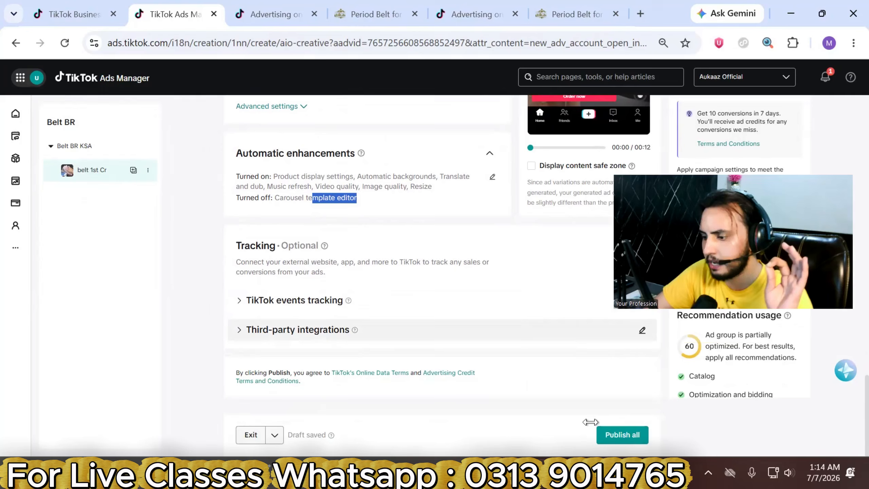
pyautogui.click(624, 437)
pyautogui.click(623, 436)
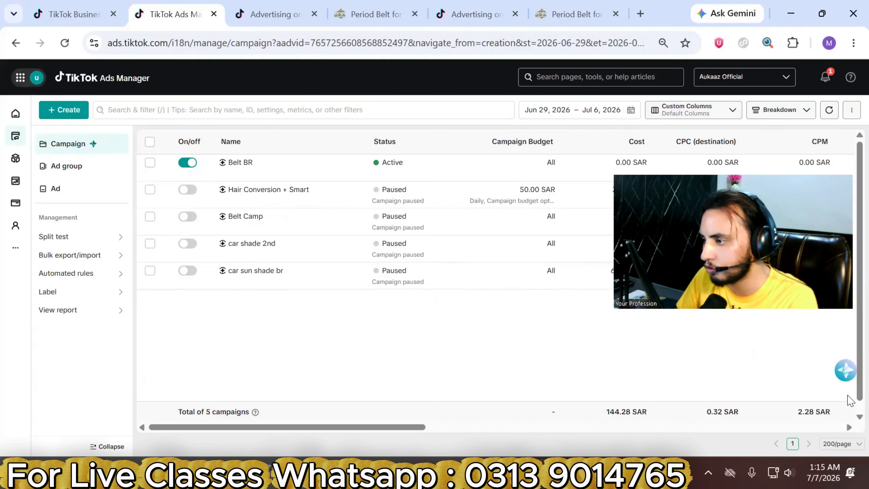
# Examine the campaign list's performance columns, such as cost, CPM, impressions, clicks, CTR and conversions
pyautogui.hscroll(2, 415, 436)
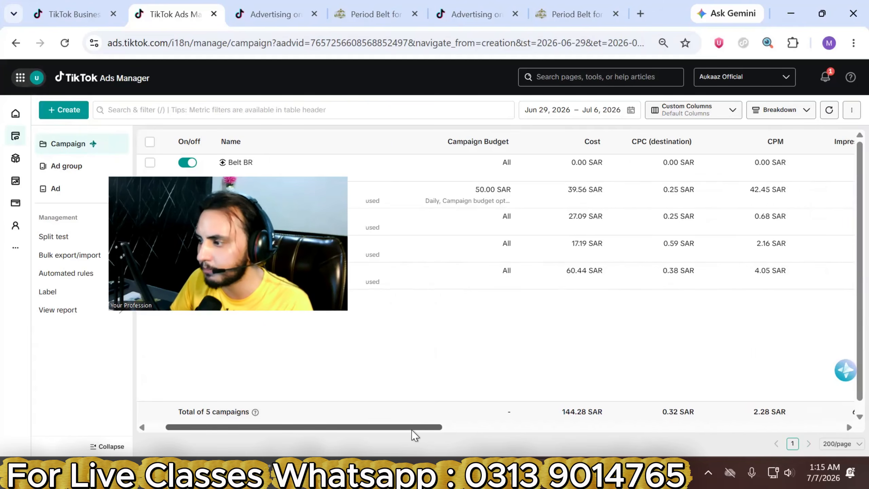
pyautogui.hscroll(5, 444, 414)
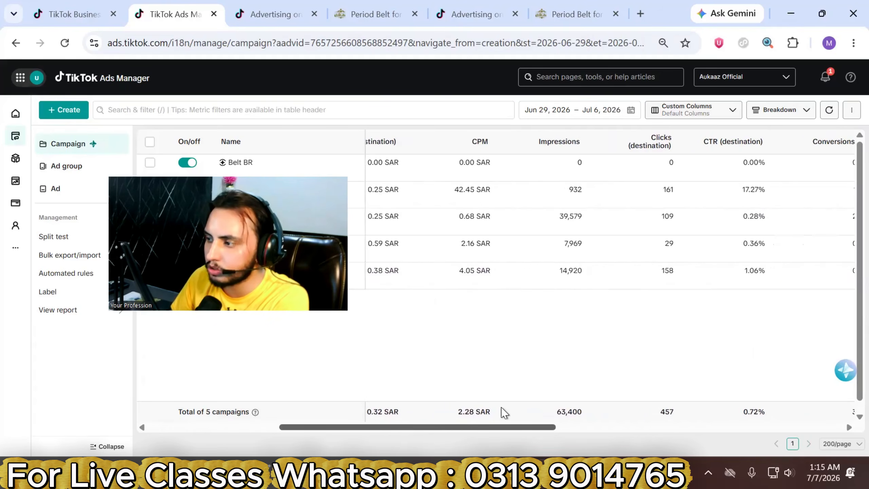
pyautogui.hscroll(2, 534, 407)
pyautogui.hscroll(-7, 472, 404)
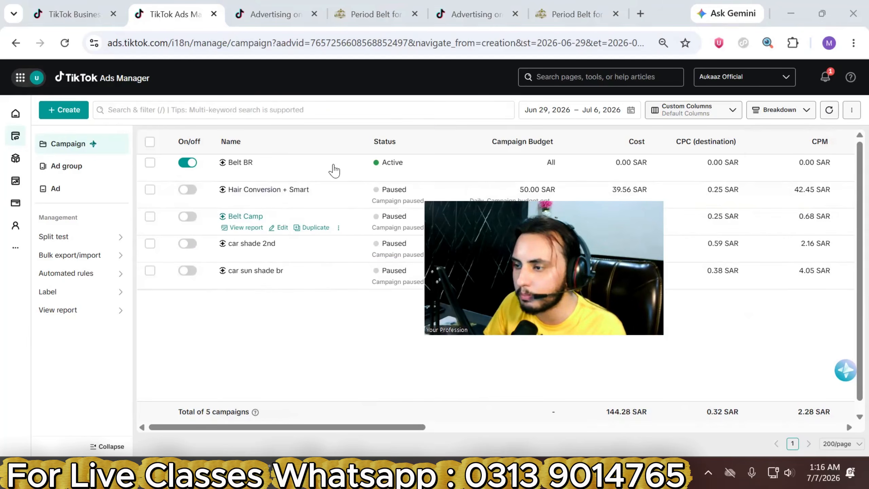
pyautogui.moveTo(338, 170)
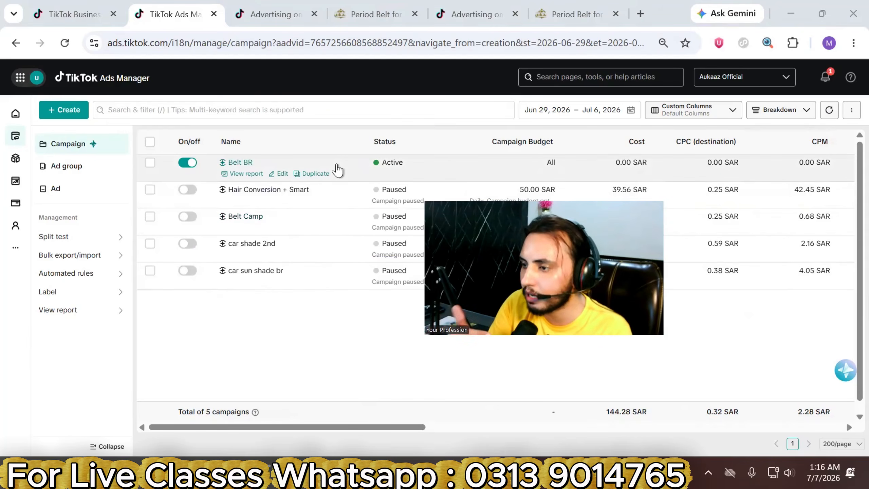